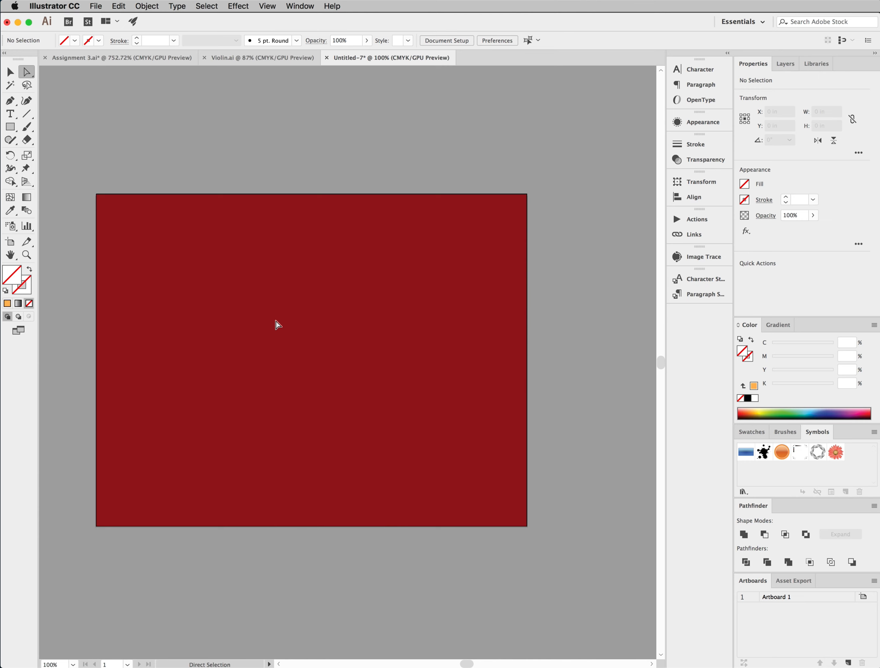
- Add the word TYPE in Rockwell Bold 200 pt, position it centred on the upper part of the artboard, and fill it yellow
left_click(11, 114)
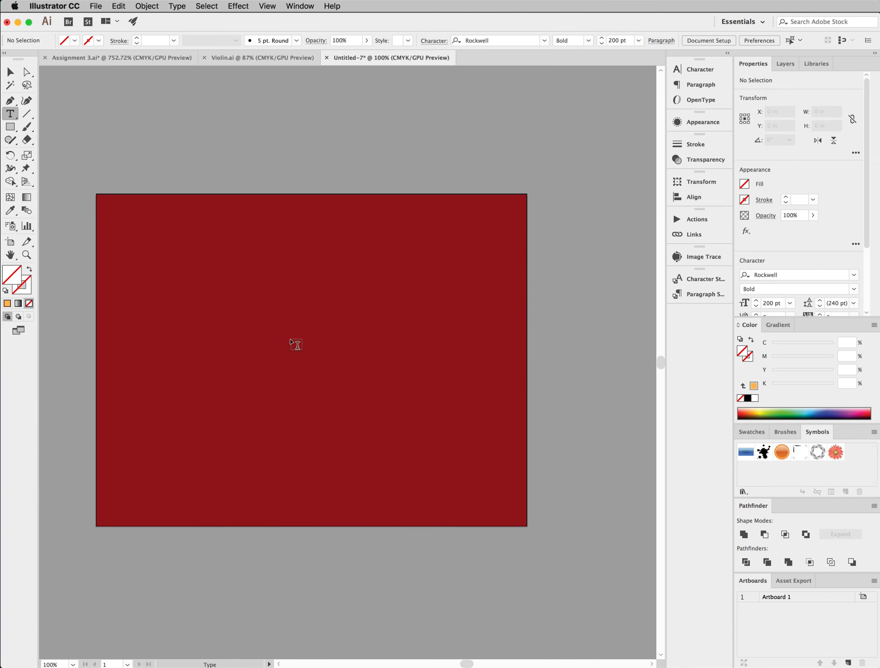
left_click(290, 337)
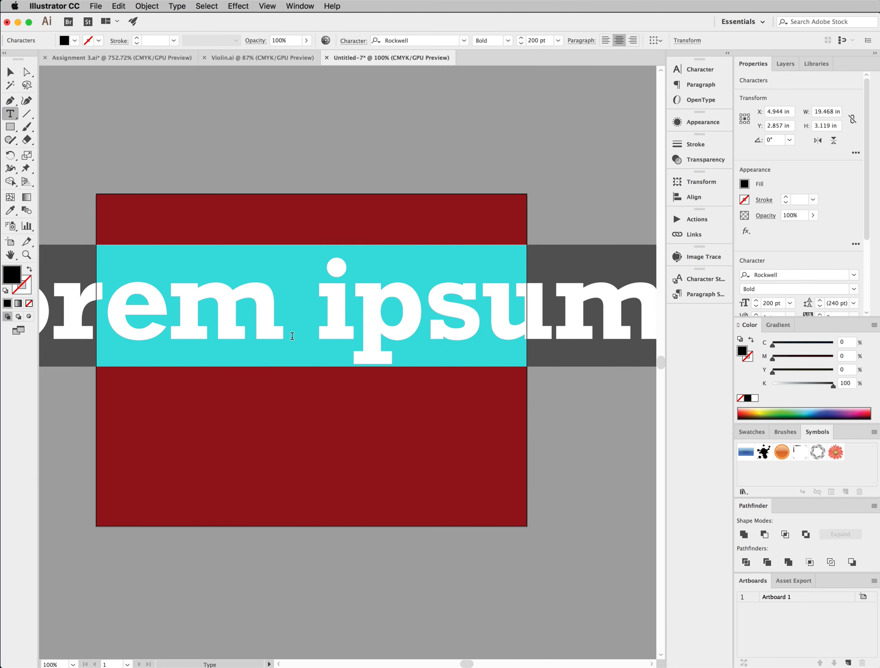
type("TYPE")
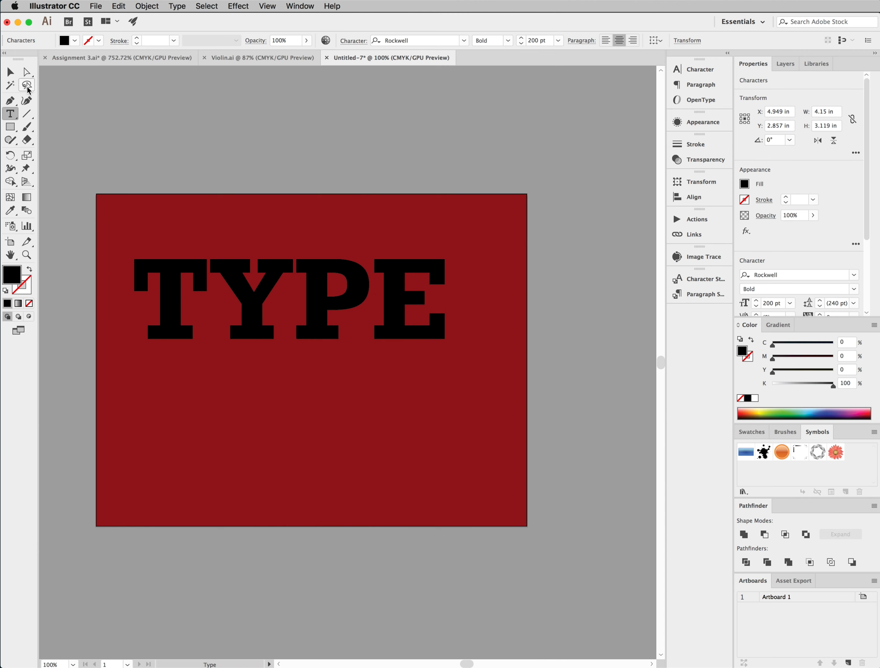
key("Escape")
left_click_drag(282, 321, 304, 329)
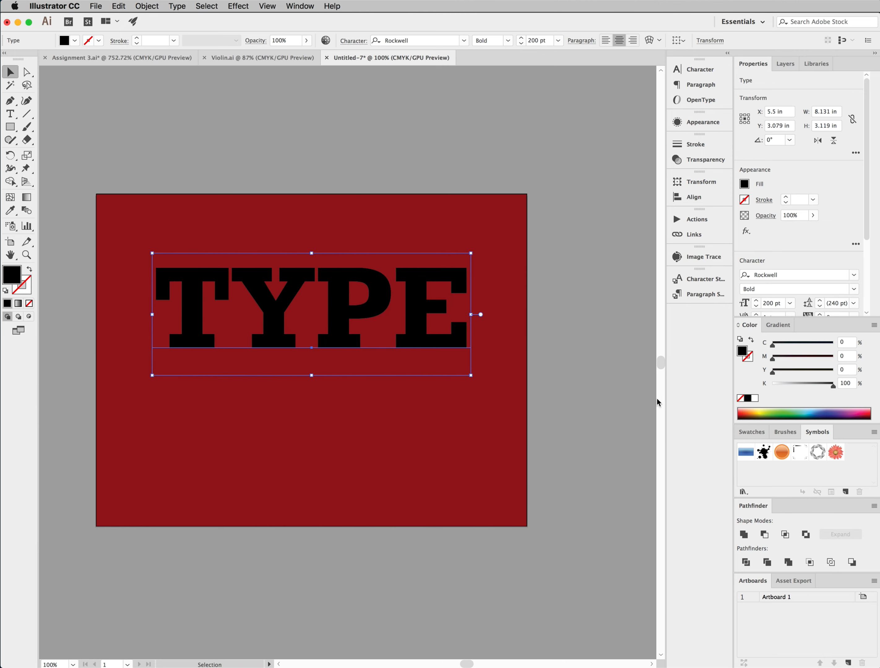
left_click(756, 409)
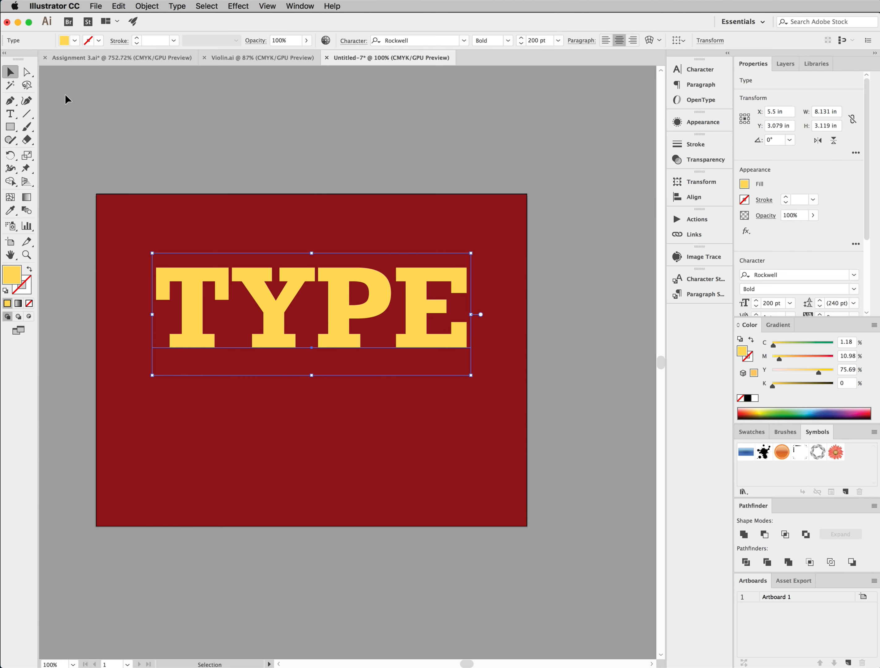
- Paste a copy of the yellow text in place behind the original and set the copy's font size to 160 pt
left_click(147, 6)
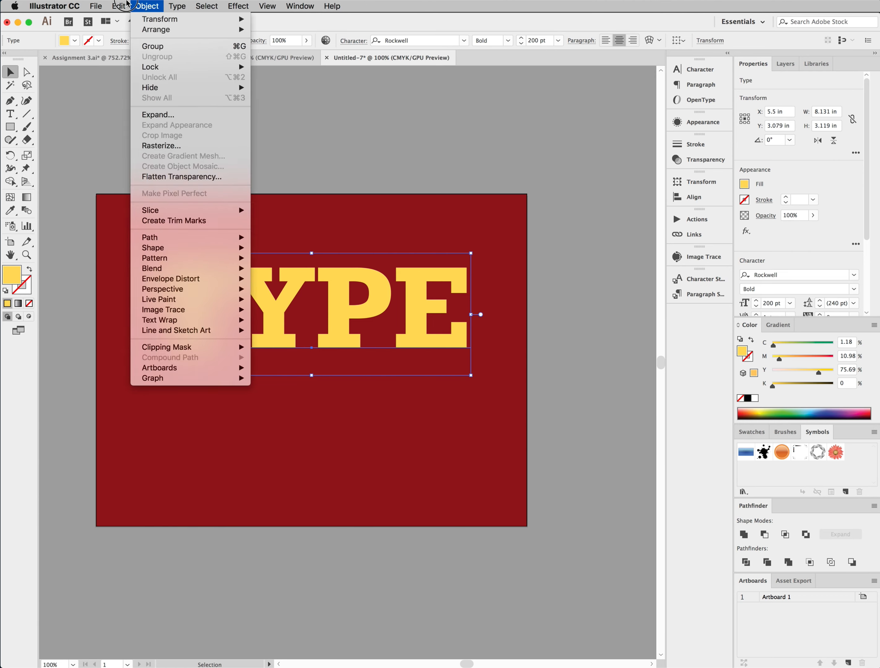
mouse_move(118, 5)
left_click(129, 56)
left_click(119, 6)
left_click(132, 90)
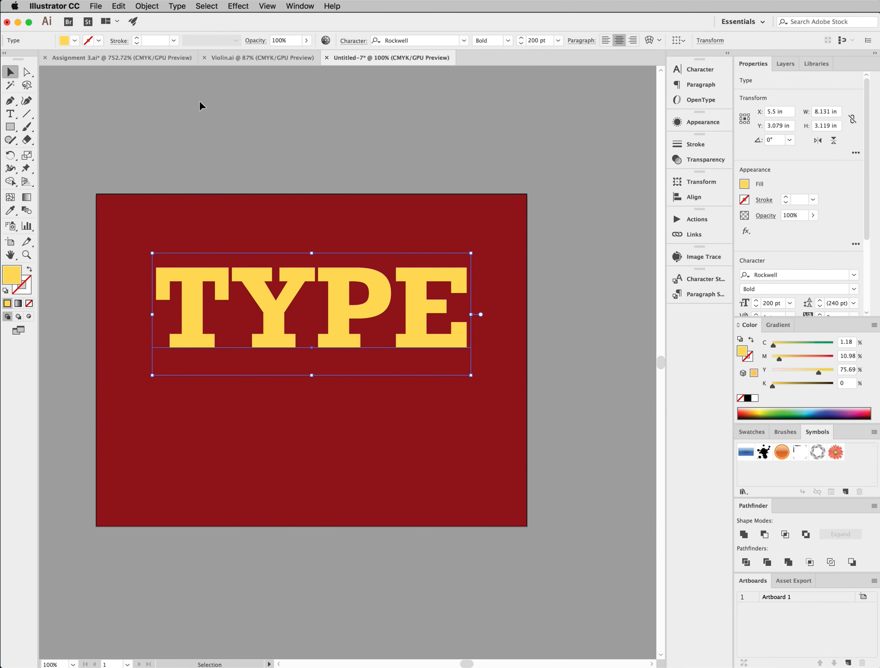
left_click(514, 41)
type("160")
key("Return")
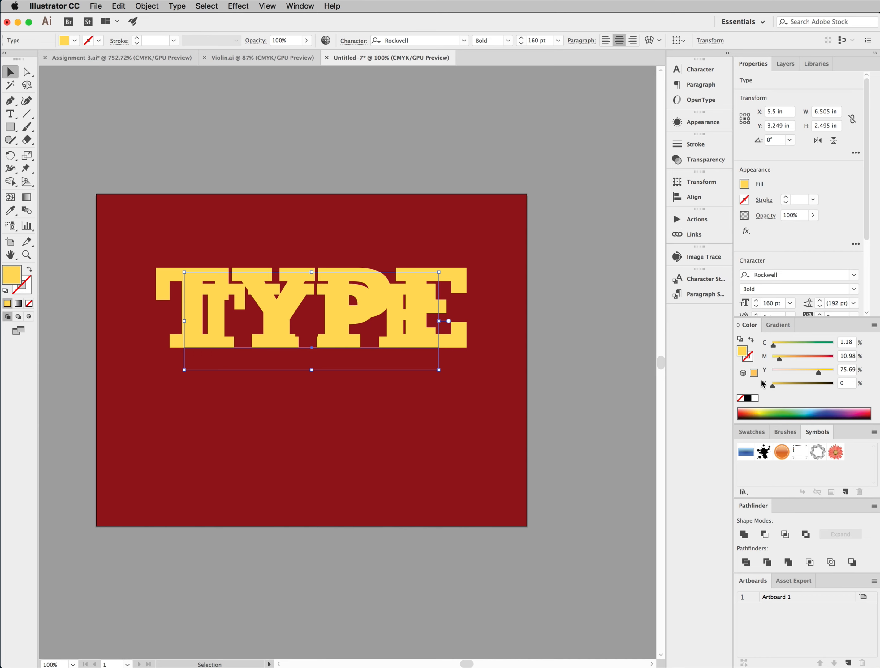
- Recolour the smaller copy with 64% magenta and 32% black, and move it down about 0.83 in
left_click(811, 358)
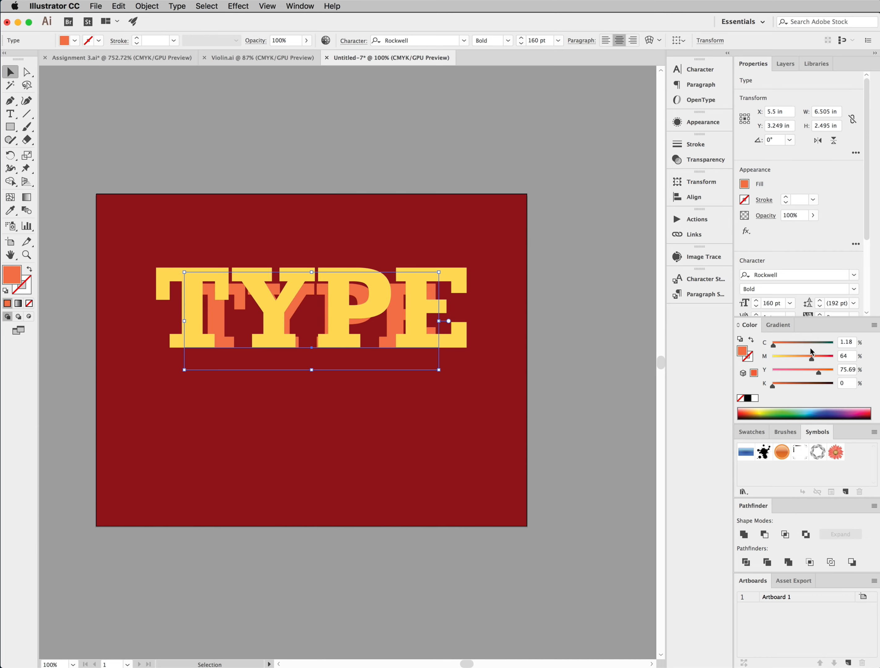
left_click(791, 386)
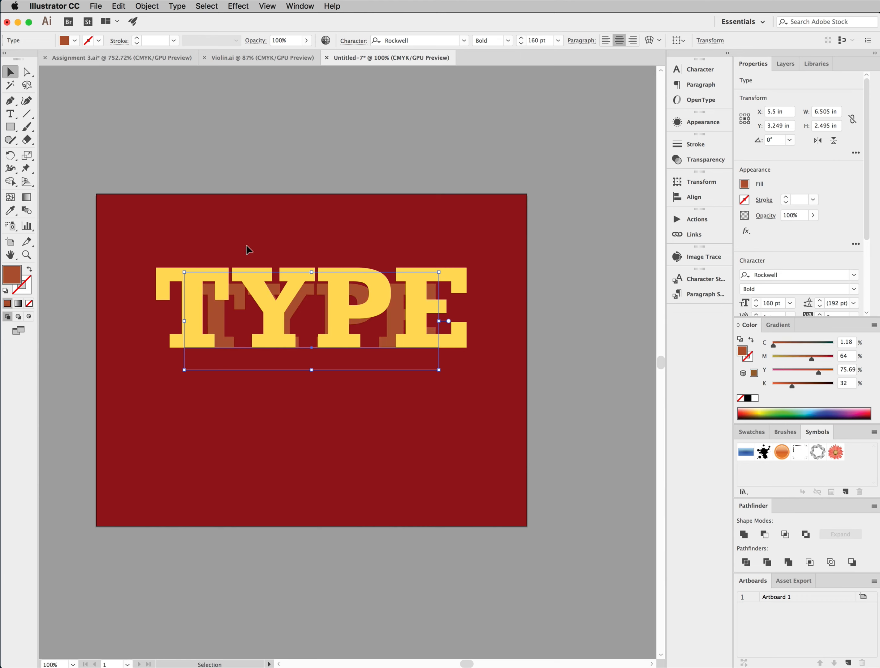
key("shift+Down")
key("shift+Down")
key("shift+Down")
key("shift+Down")
key("shift+Down")
key("shift+Down")
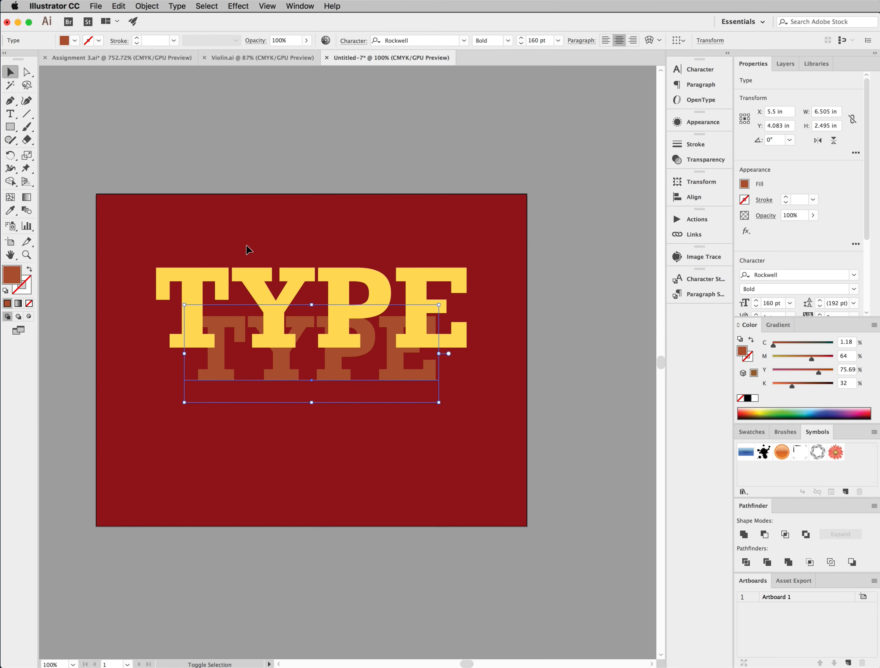
left_click(261, 225)
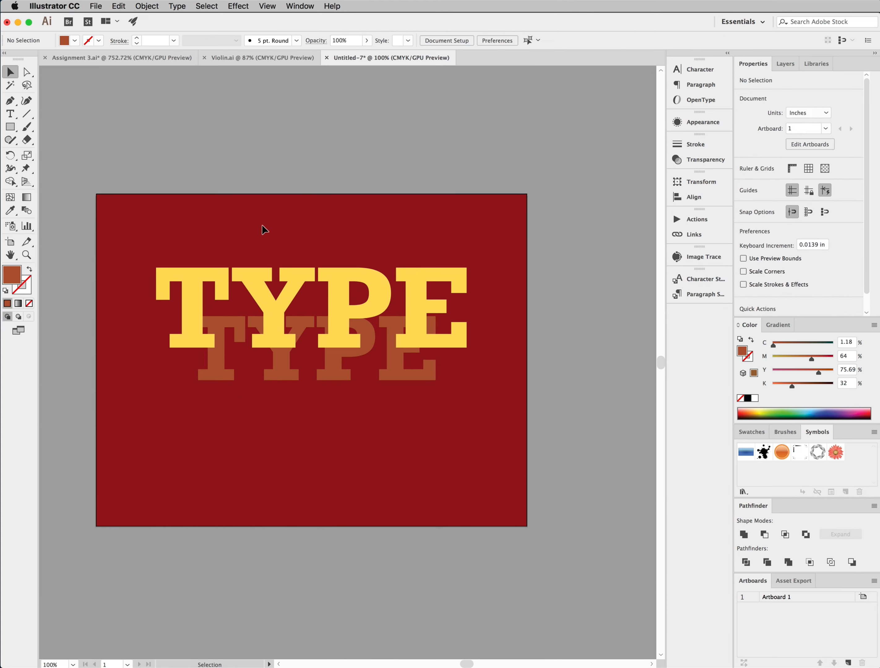
- Blend the yellow front text with the smaller brown copy using the Blend tool
left_click(269, 274)
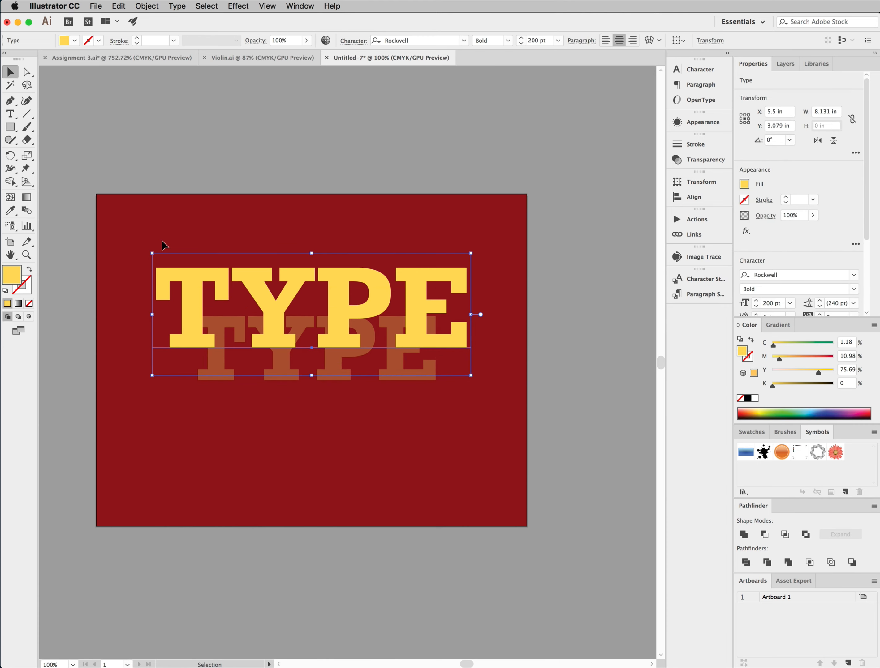
left_click(26, 211)
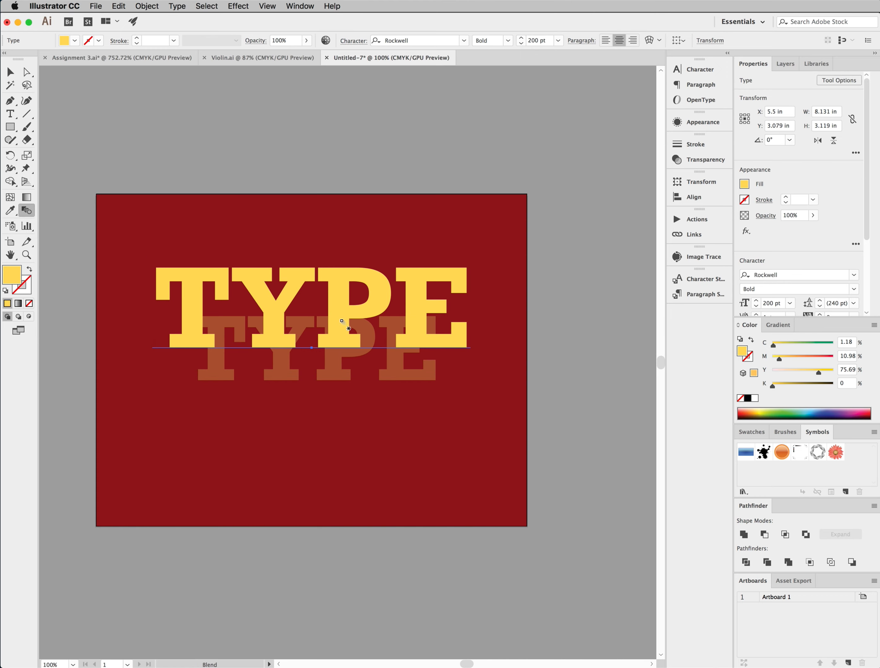
left_click(314, 381)
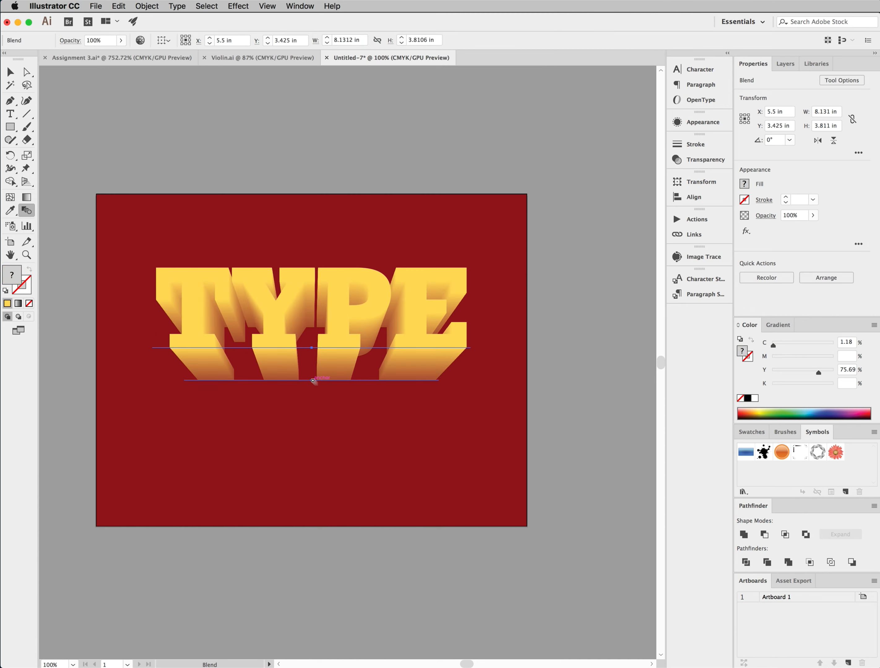
- Preview the text blend with 10 and with 5 specified steps
double_click(25, 213)
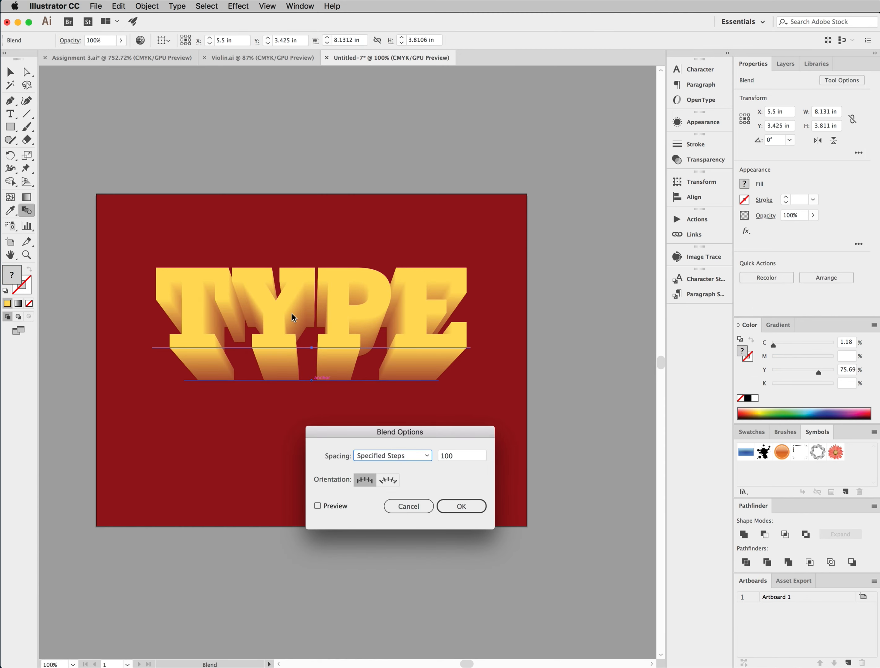
double_click(455, 459)
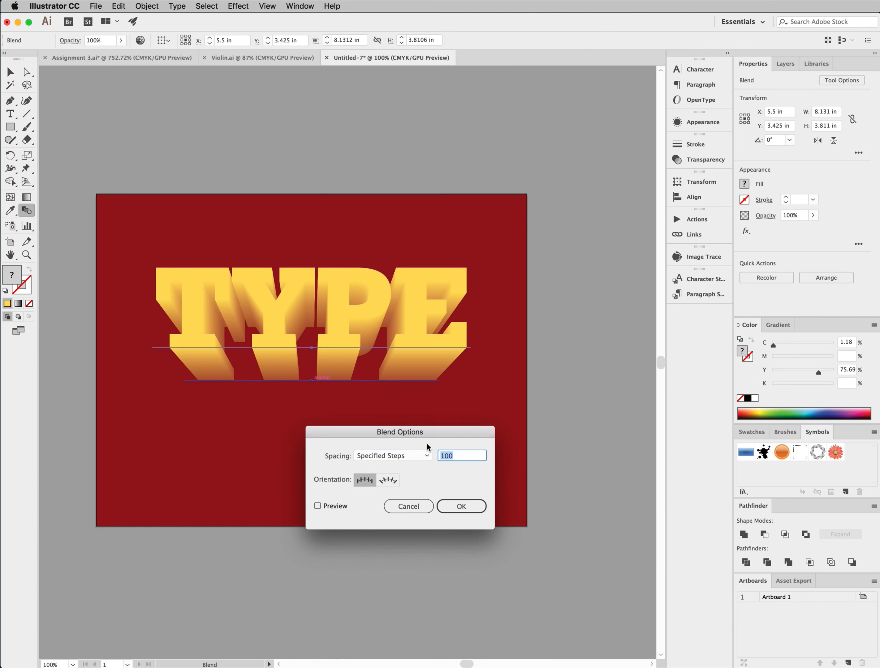
type("10")
left_click(317, 505)
left_click_drag(450, 457, 435, 459)
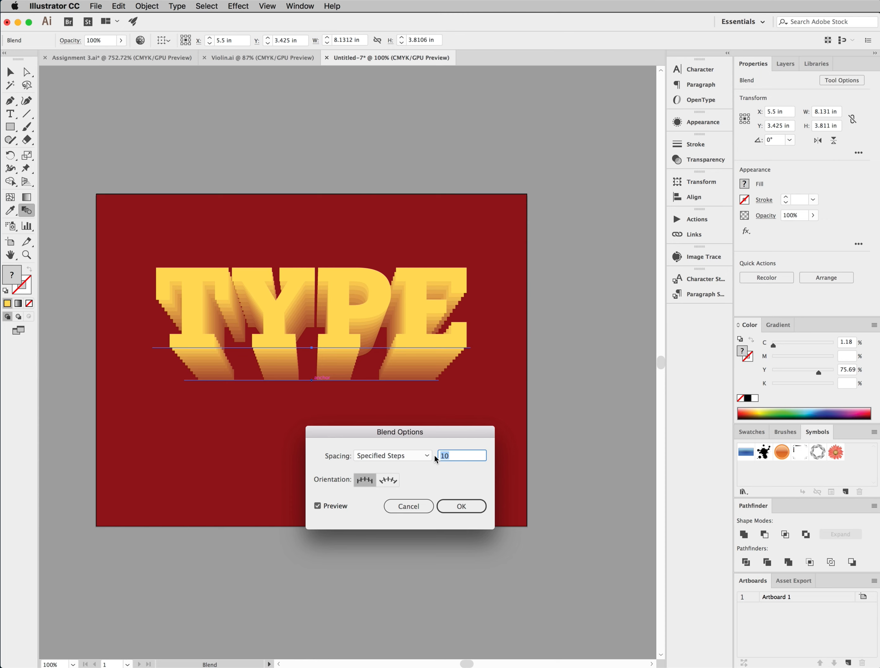
key("Tab")
- Set the blend spacing to 100 specified steps and apply it
double_click(453, 454)
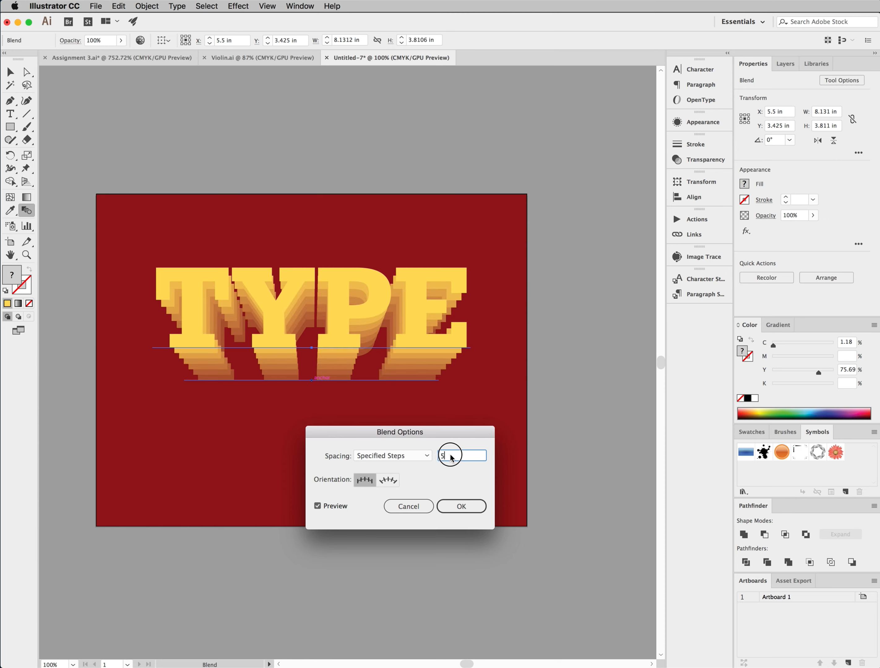
type("100")
key("Tab")
left_click(461, 506)
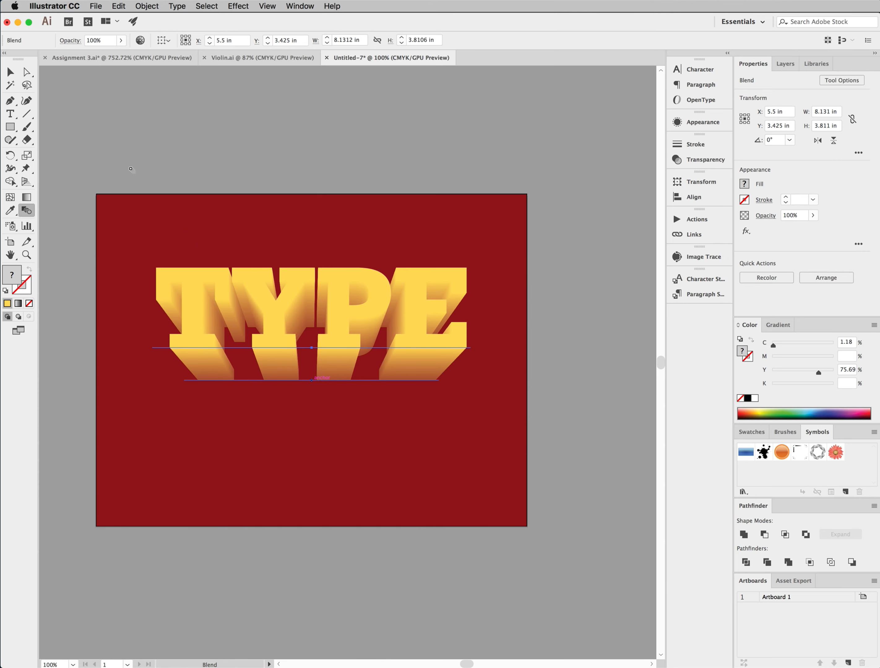
- Select only the brown back text within the blend and nudge it up about 0.24 in and right about 0.14 in
key("a")
left_click(190, 101)
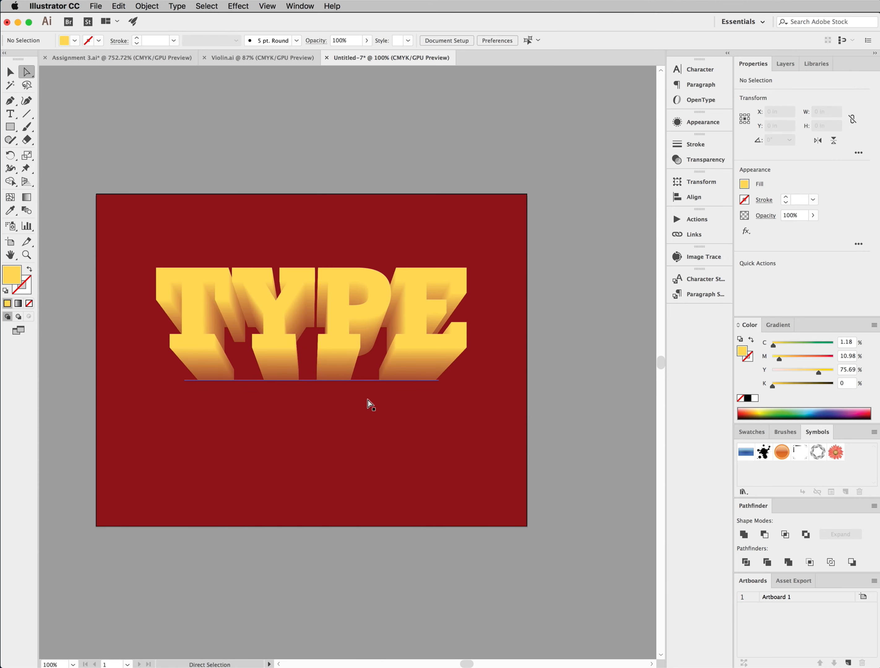
left_click(331, 382)
key("Up")
key("Up")
key("Up")
key("Up")
key("Up")
key("Up")
key("Up")
key("Up")
key("Up")
key("Up")
key("Up")
key("Up")
key("Up")
key("Up")
key("Right")
key("Right")
key("Right")
key("Right")
key("Right")
key("Right")
key("Right")
key("Right")
key("Right")
key("Right")
key("Right")
key("Right")
key("Right")
key("Right")
key("Right")
key("Right")
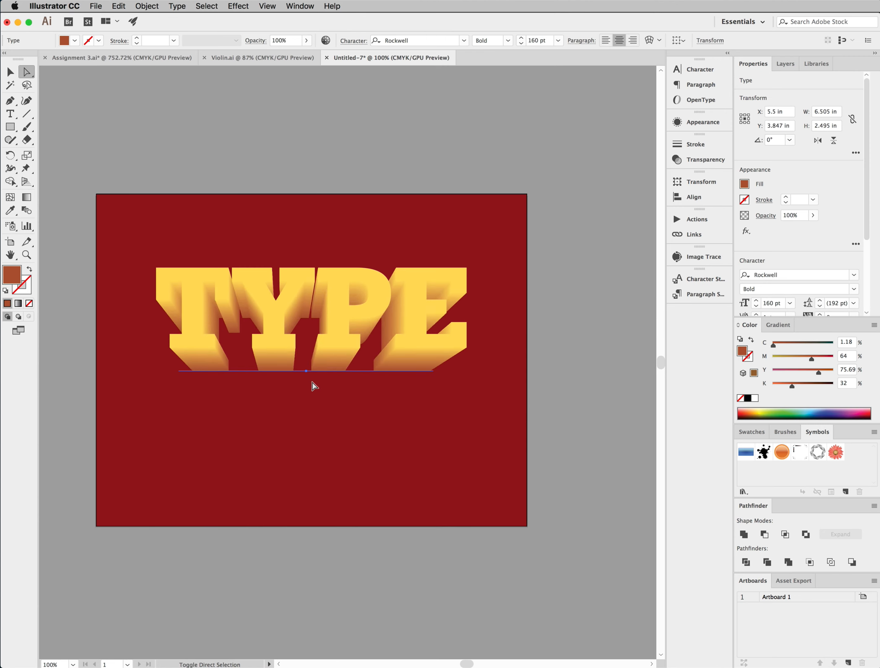
key("Left")
key("Left")
key("Left")
key("Left")
key("Left")
key("Left")
key("Left")
key("Left")
key("Left")
key("Left")
key("shift+Right")
key("shift+Right")
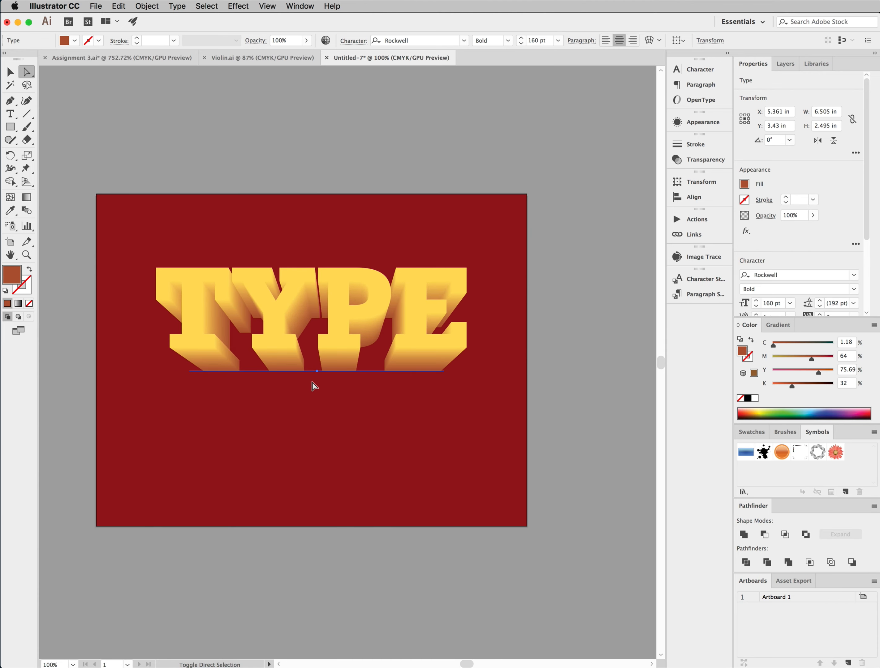
- Switch to Outline view and nudge the back text down about 0.14 in
left_click(267, 5)
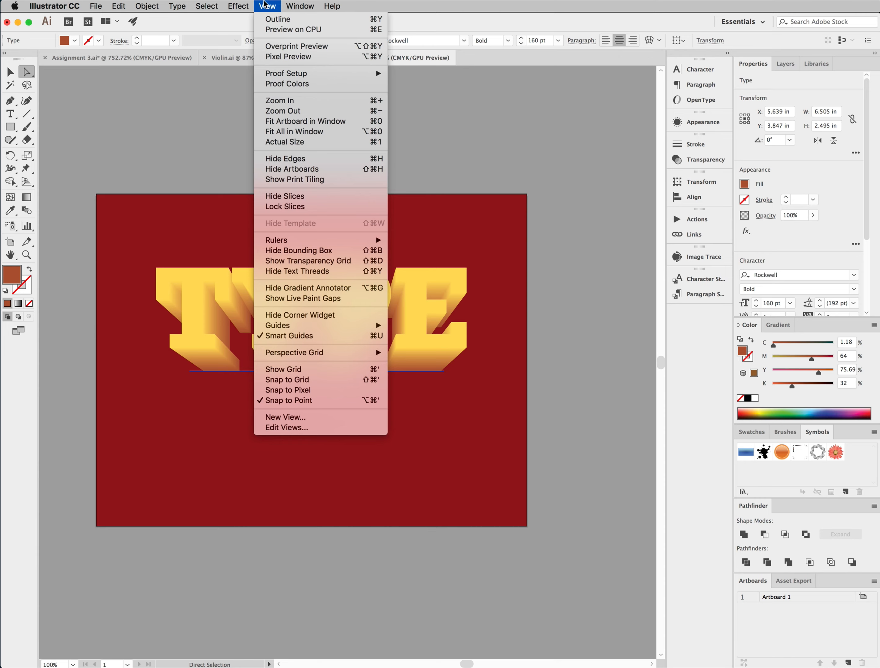
left_click(271, 20)
key("shift+Down")
key("shift+Down")
key("shift+Down")
key("shift+Down")
key("shift+Up")
key("shift+Up")
key("shift+Up")
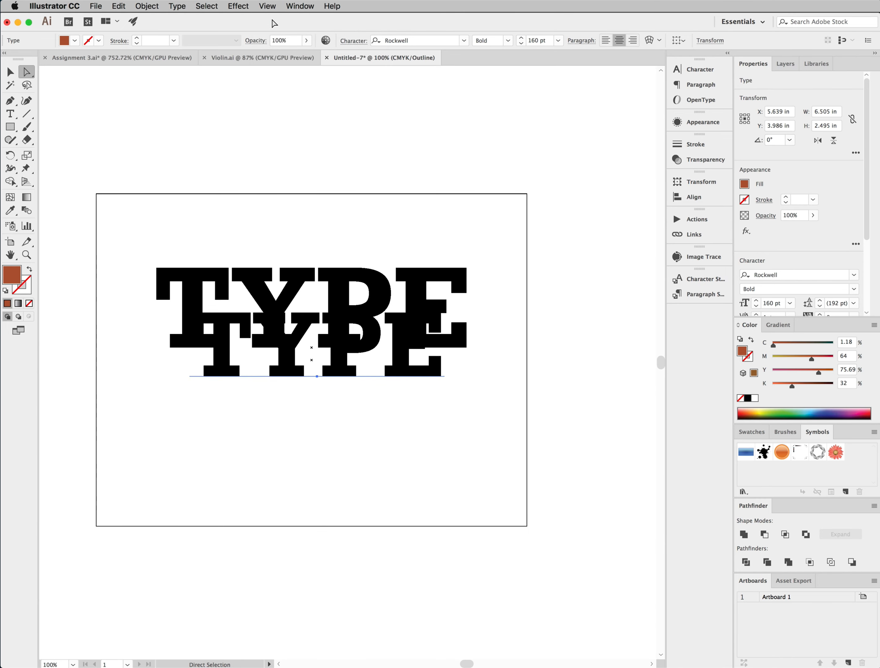
- Isolate the smaller back text from the selected blend and move it to about X 5.29 in, Y 4.19 in
left_click(10, 72)
left_click(366, 304)
left_click(370, 310)
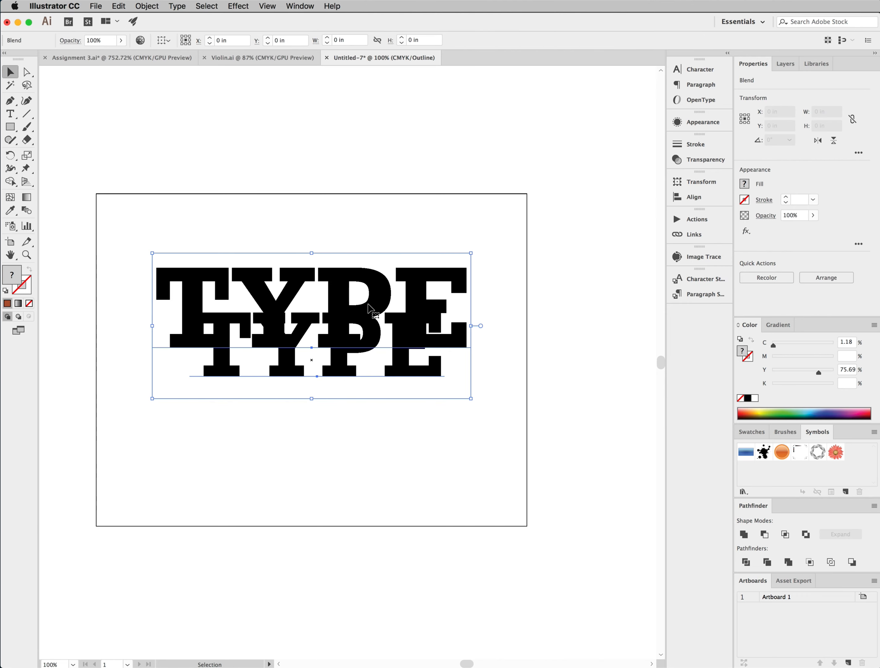
left_click(26, 72)
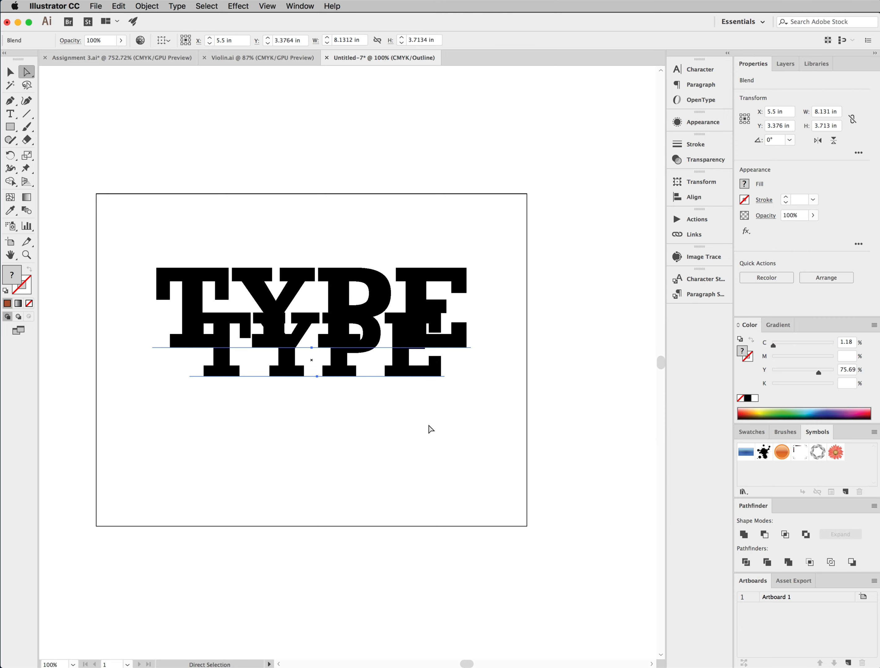
left_click(430, 429)
mouse_move(384, 381)
left_mouse_down()
mouse_move(363, 380)
mouse_move(369, 389)
left_mouse_up()
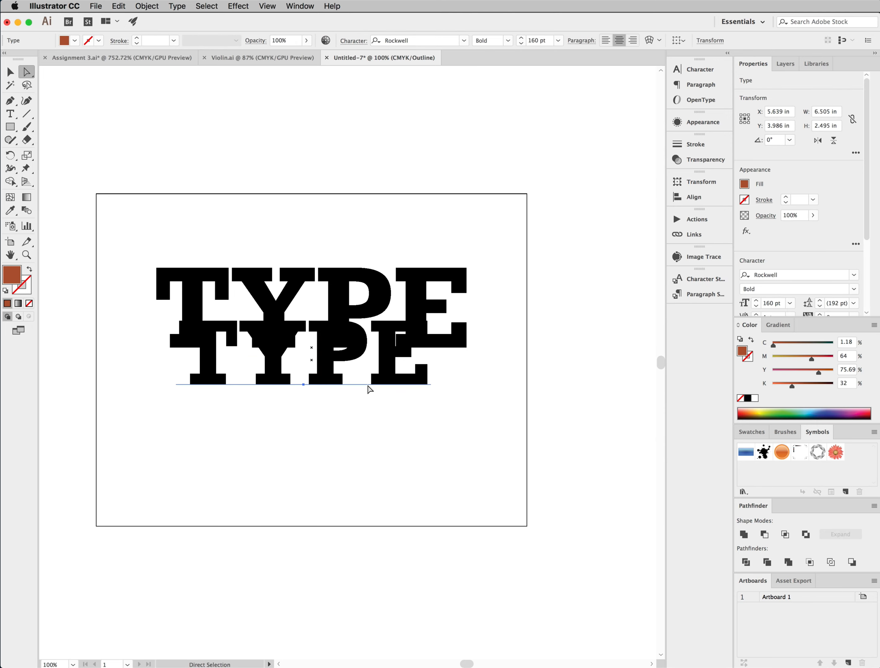
- Return to GPU Preview and move the back text to about X 5.5 in, Y 4.1 in
left_click(267, 5)
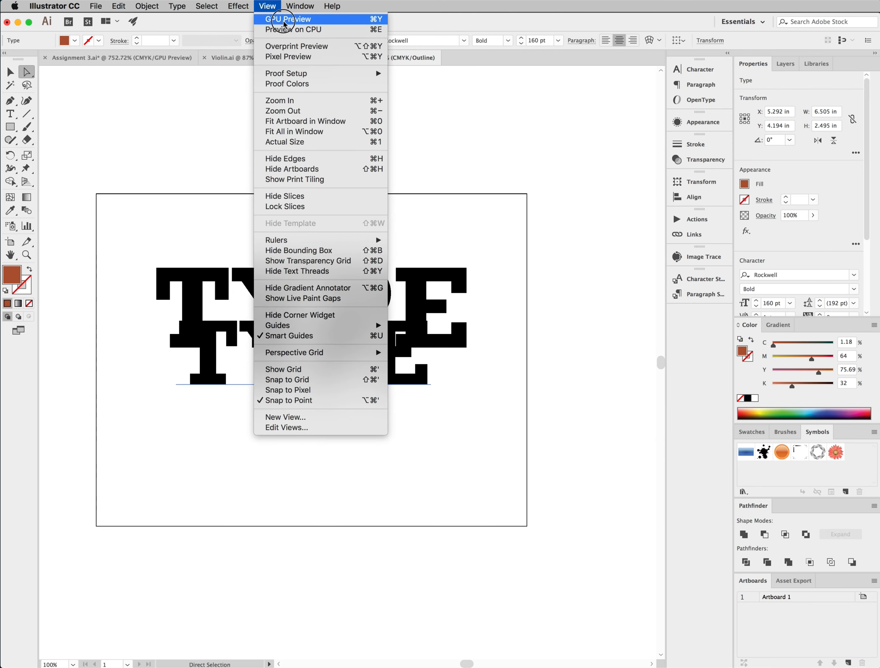
left_click(284, 19)
left_click_drag(305, 387, 313, 383)
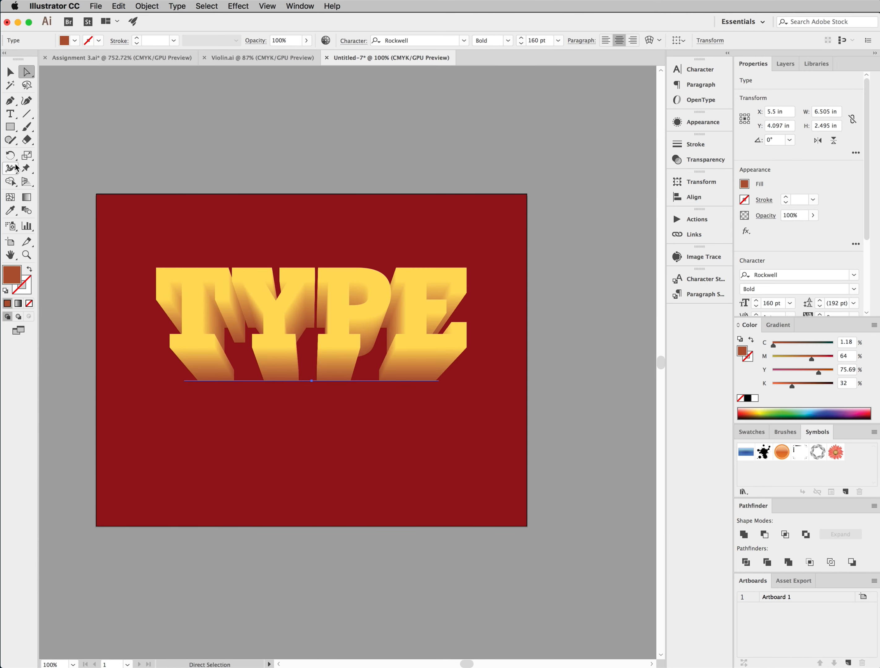
- Rotate the back text about 8° clockwise around its centre and shift it slightly up and to the left
left_click(11, 156)
left_click_drag(436, 401, 463, 426)
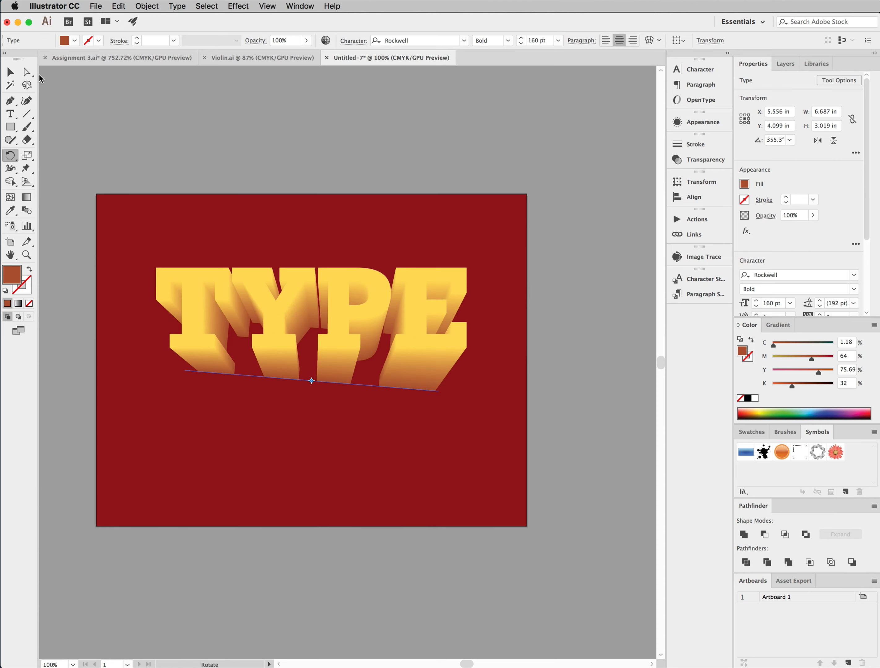
left_click_drag(494, 469, 485, 477)
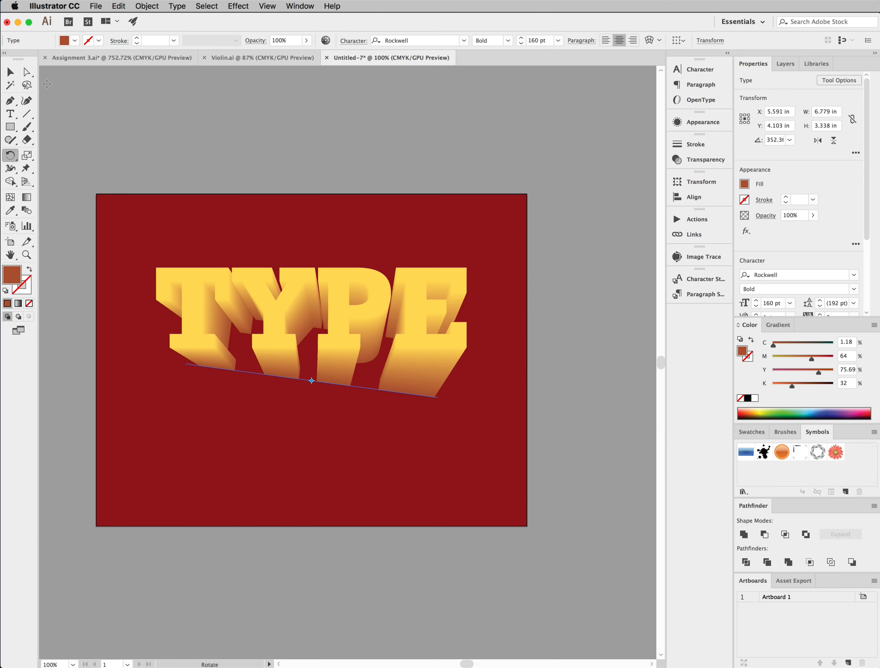
left_click(26, 72)
left_click_drag(316, 384, 296, 372)
- Warp the large yellow front text with a horizontal Arc envelope at 10% bend
left_click(370, 289)
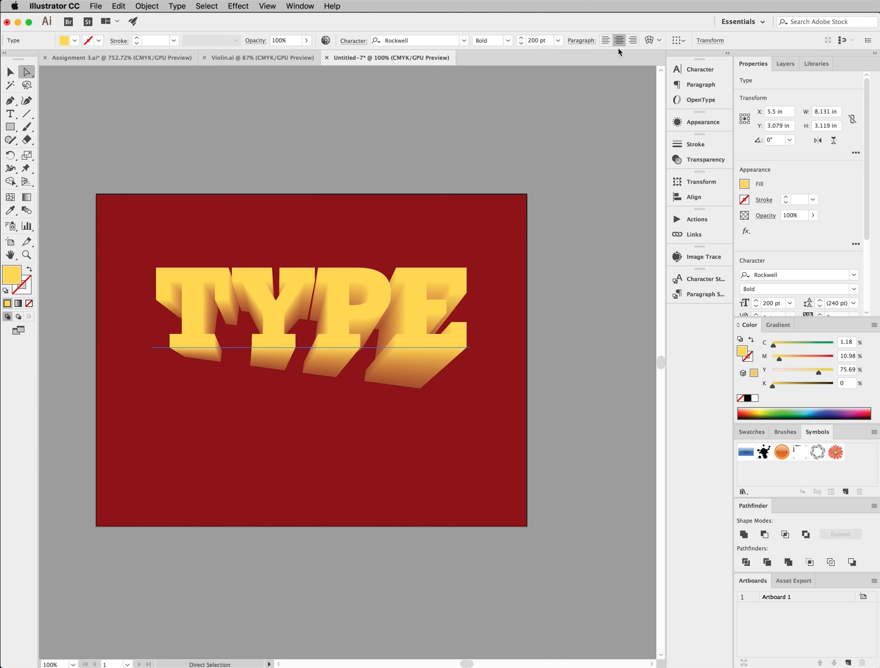
left_click(659, 40)
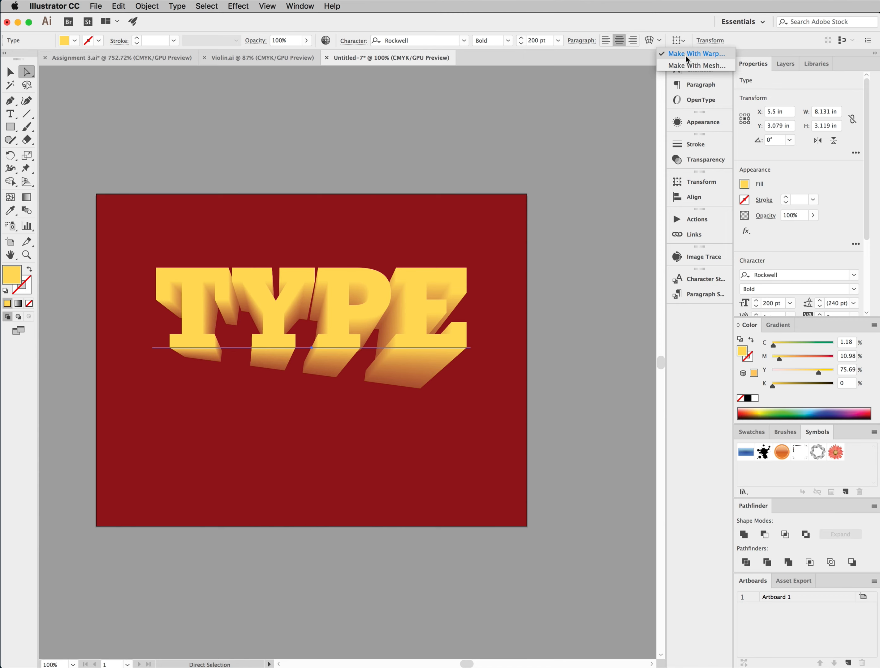
left_click(691, 55)
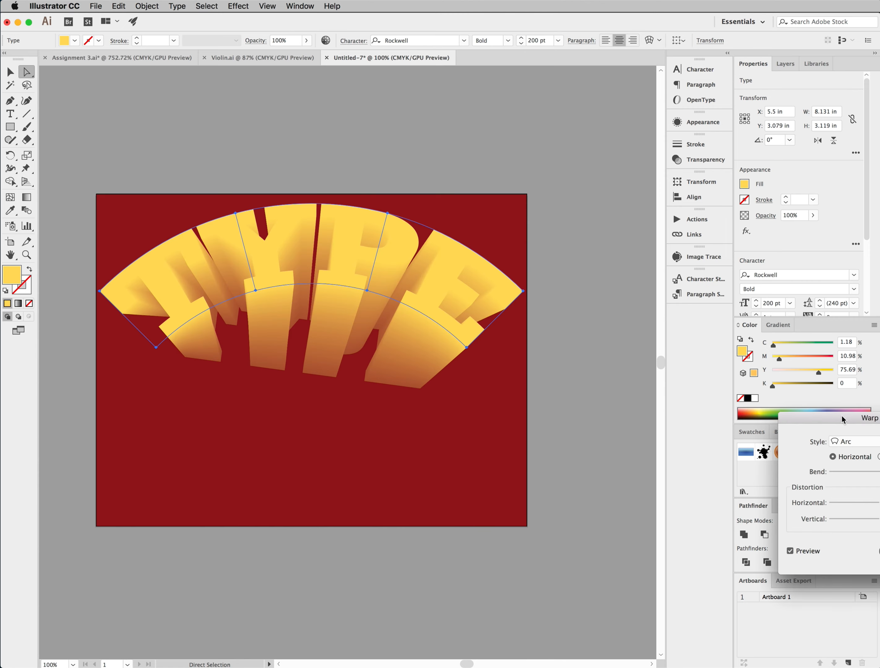
left_click_drag(842, 418, 526, 415)
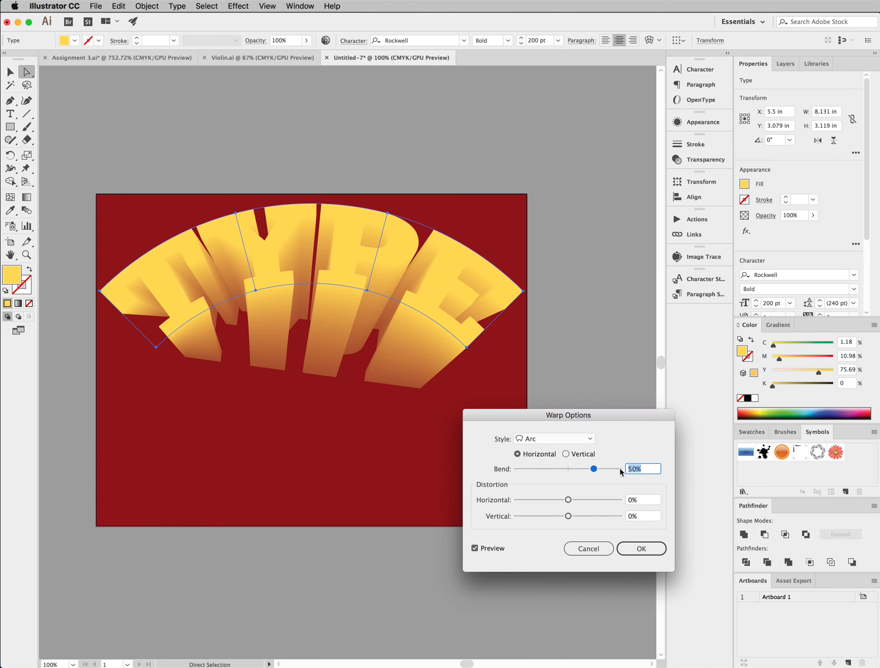
type("5")
key("Tab")
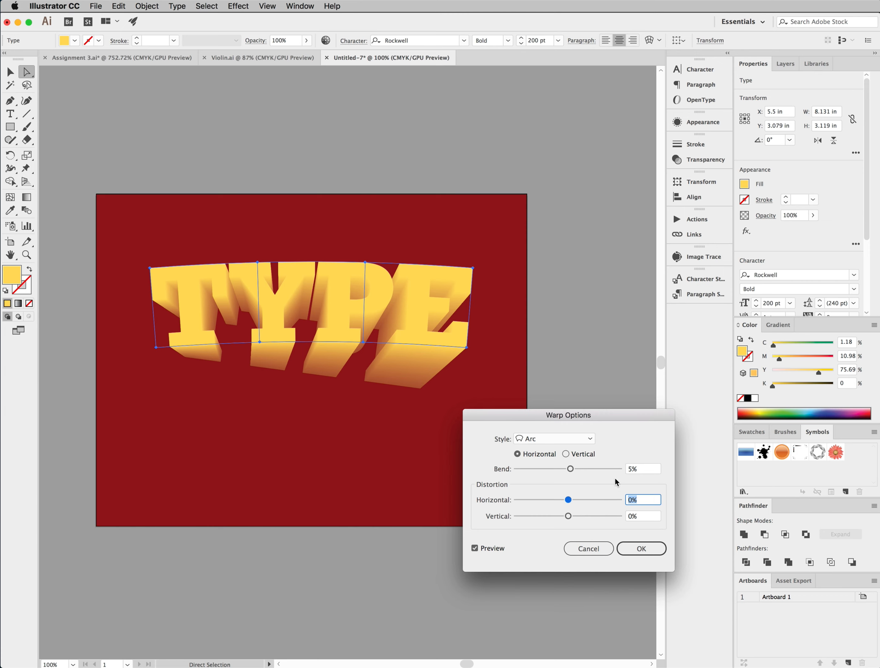
left_click_drag(569, 470, 573, 472)
left_click(641, 548)
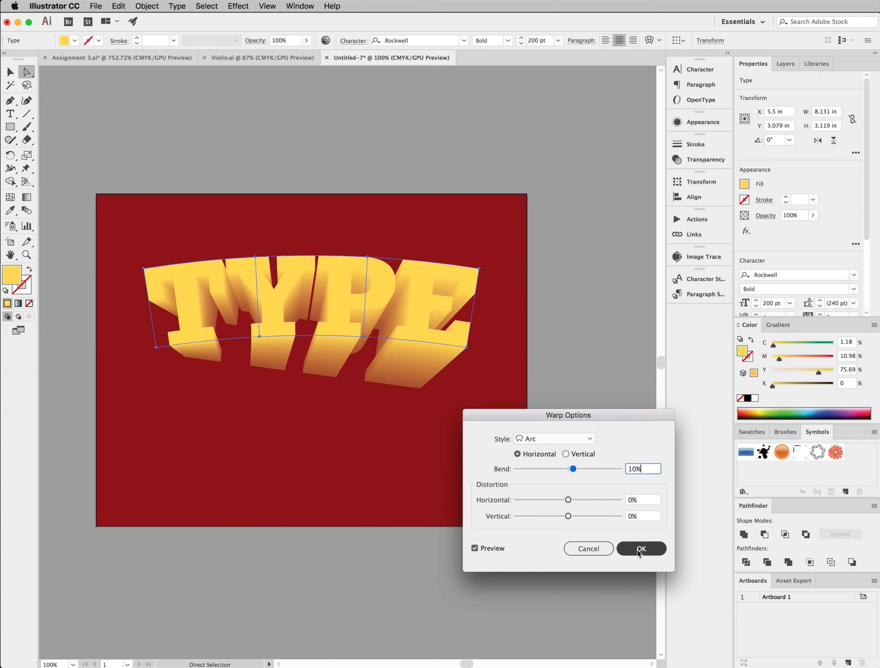
- Copy the unwarped smaller back text and warp the original with a horizontal Arc at 10% bend
left_click(27, 73)
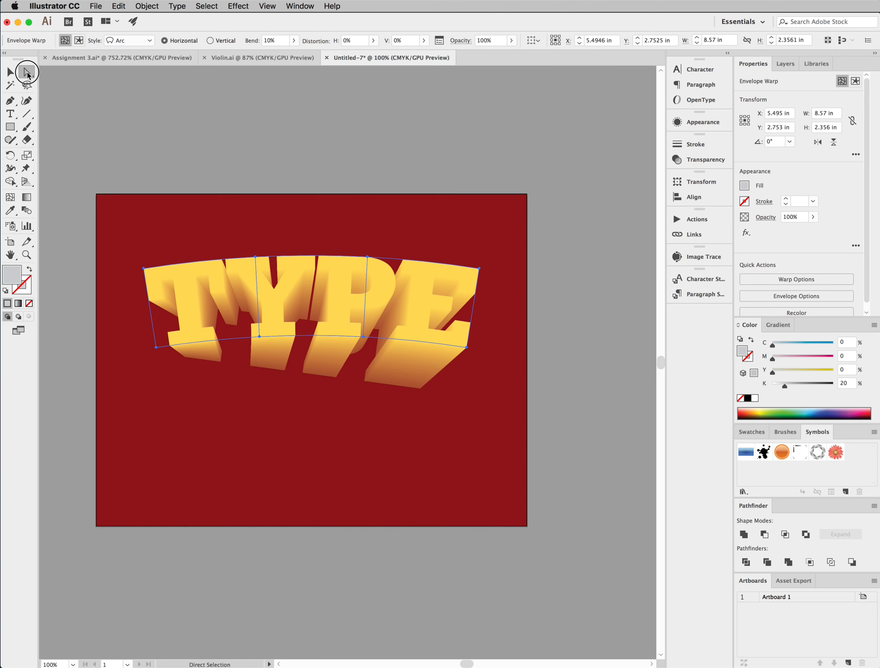
left_click(319, 378)
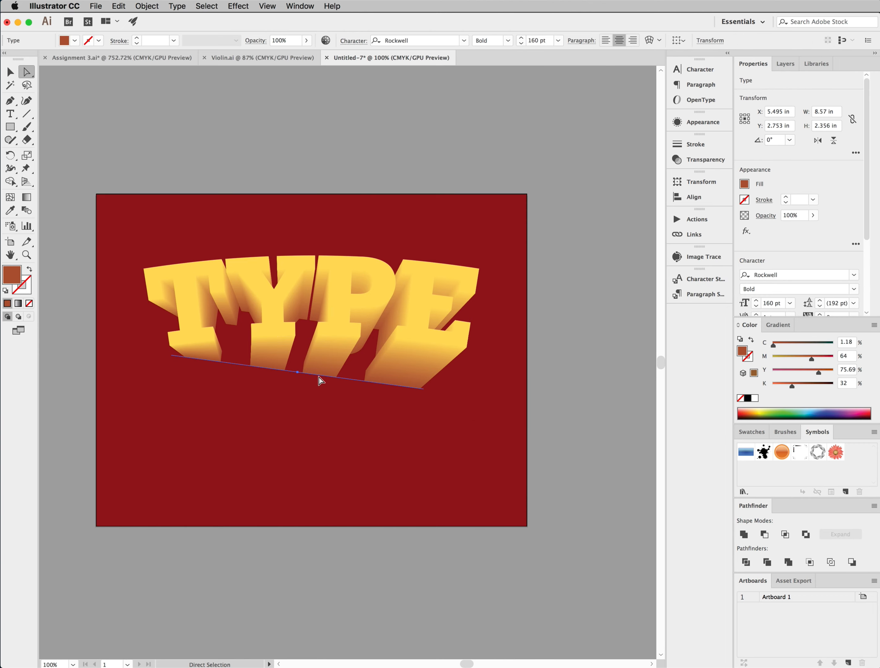
left_click(649, 41)
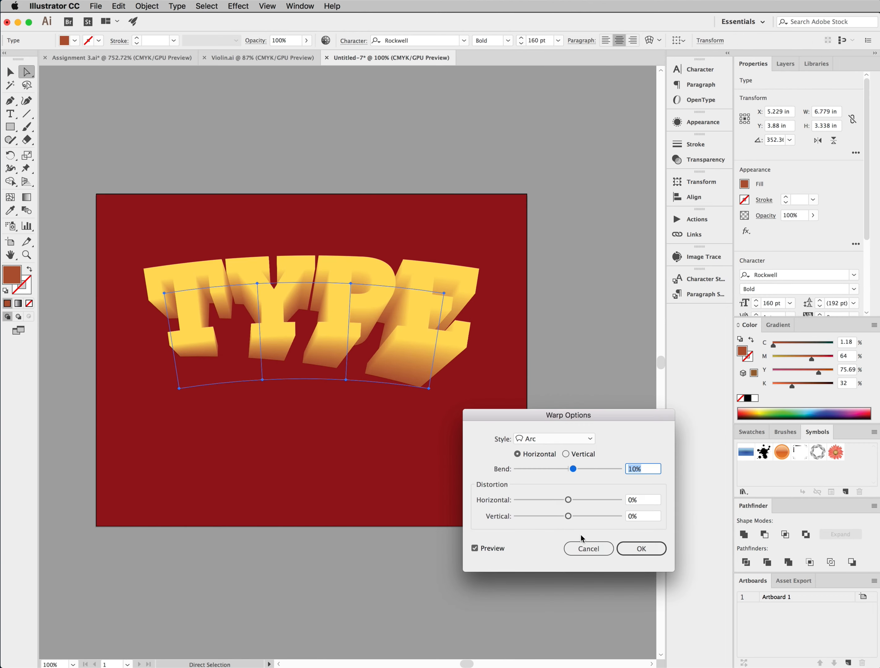
left_click(630, 549)
key("cmd+z")
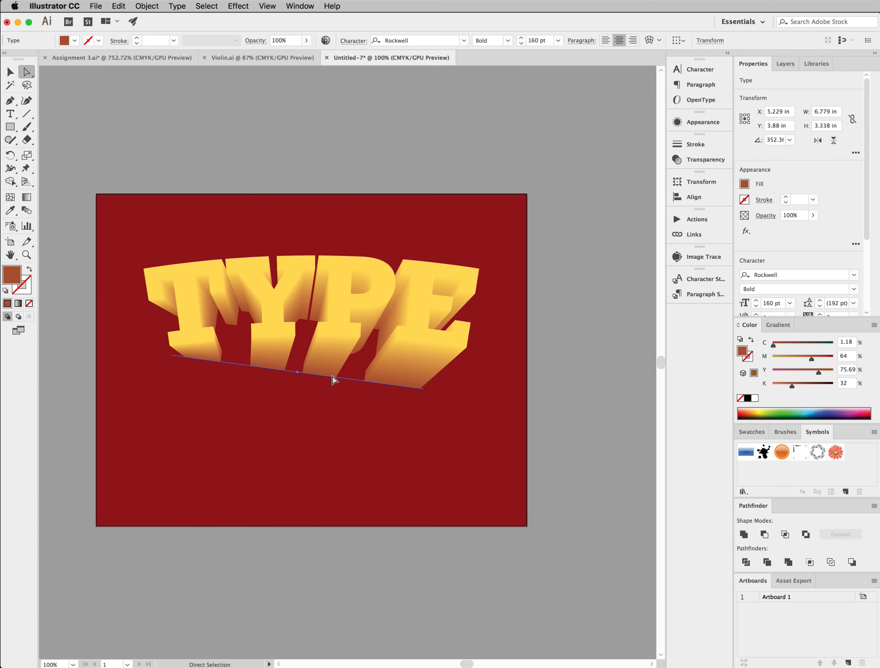
left_click(649, 41)
left_click(640, 548)
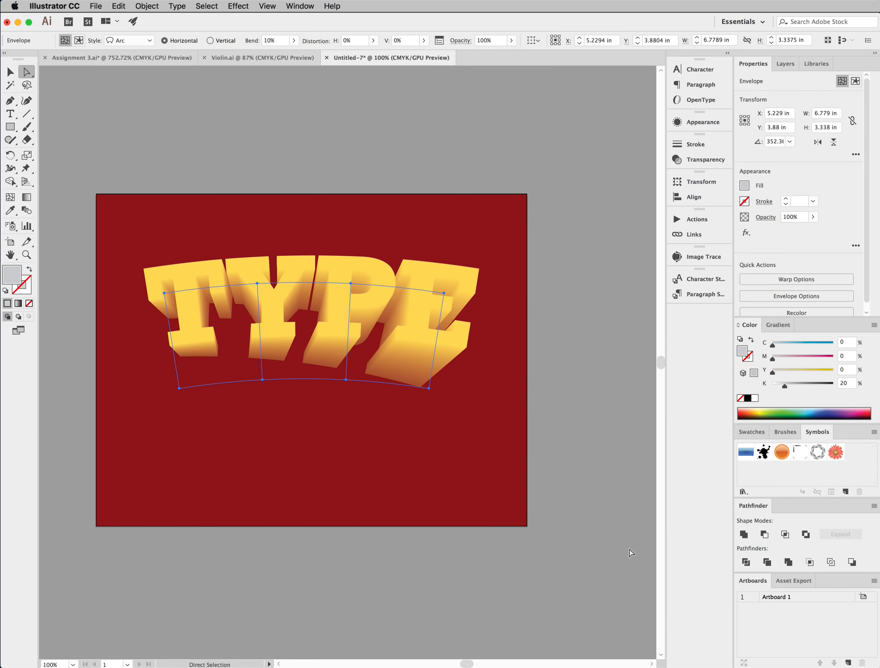
left_click(561, 373)
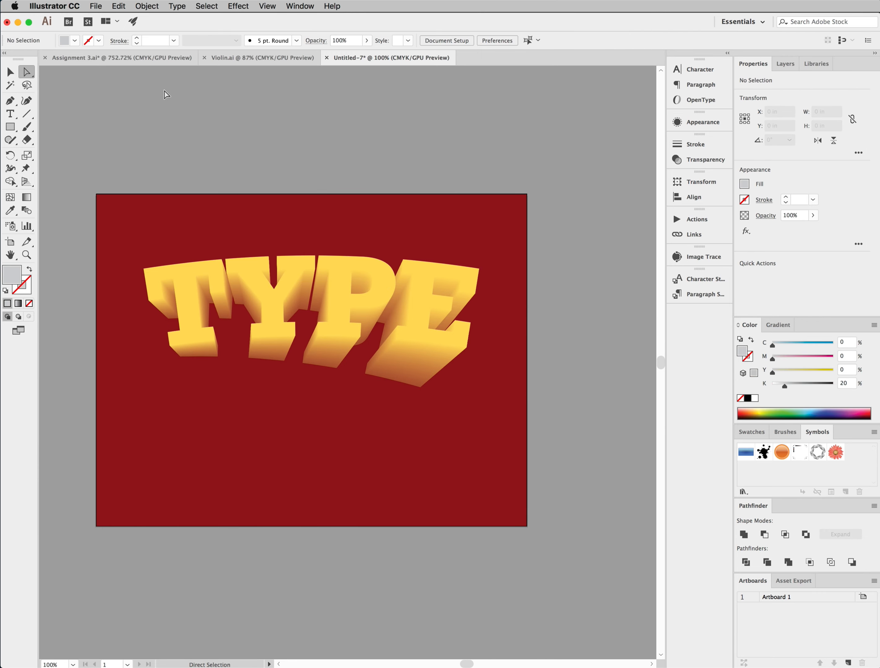
- Paste the copied text behind the blend and fill it with dark red C 40, M 100, Y 100, K 40
left_click(121, 5)
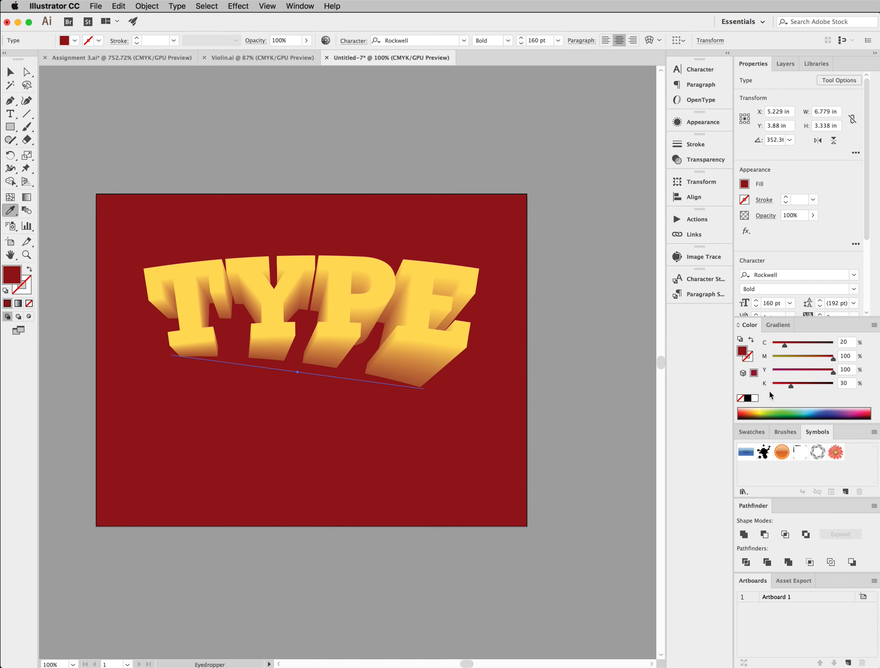
left_click(846, 342)
type("40")
key("Tab")
key("Tab")
key("Tab")
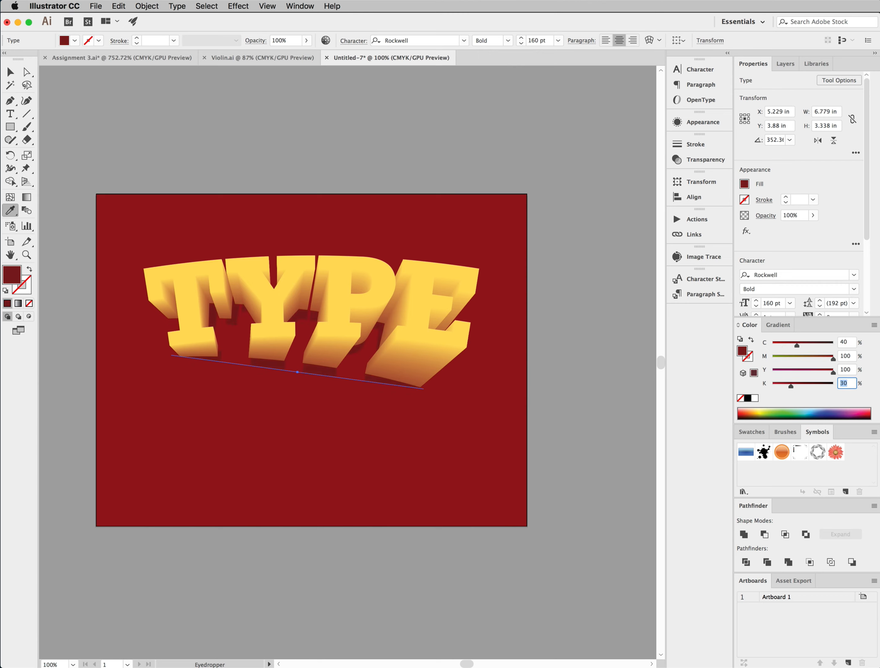
key("Tab")
- Duplicate the dark red shadow text toward the lower part of the artboard and enlarge the duplicate
left_click(12, 74)
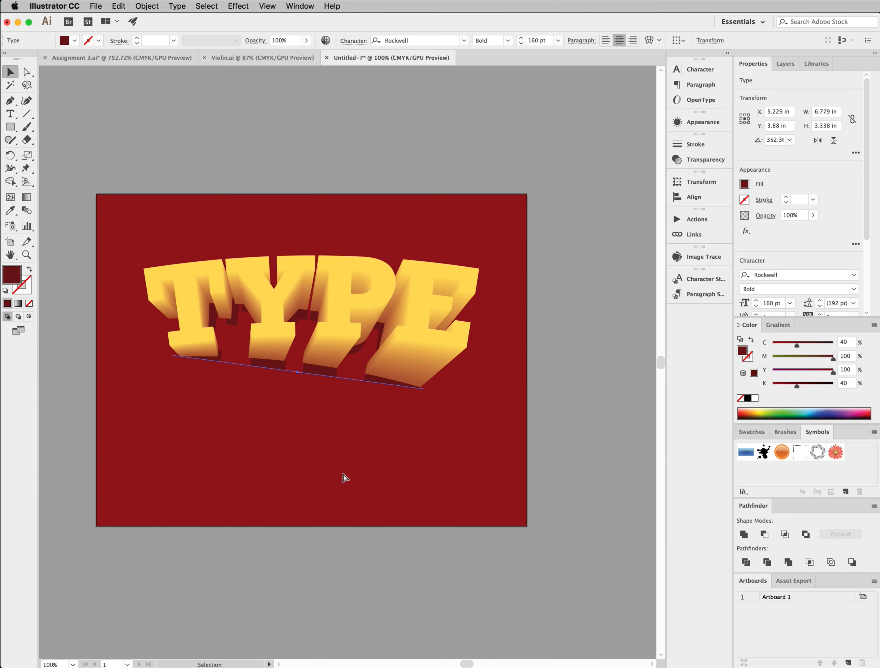
left_click_drag(295, 381, 293, 487)
key("super+alt+shift+period")
key("super+alt+shift+period")
key("super+alt+shift+period")
key("super+alt+shift+period")
- Create a new layer above the type layer and move the yellow TYPE blend onto it
left_click(403, 372)
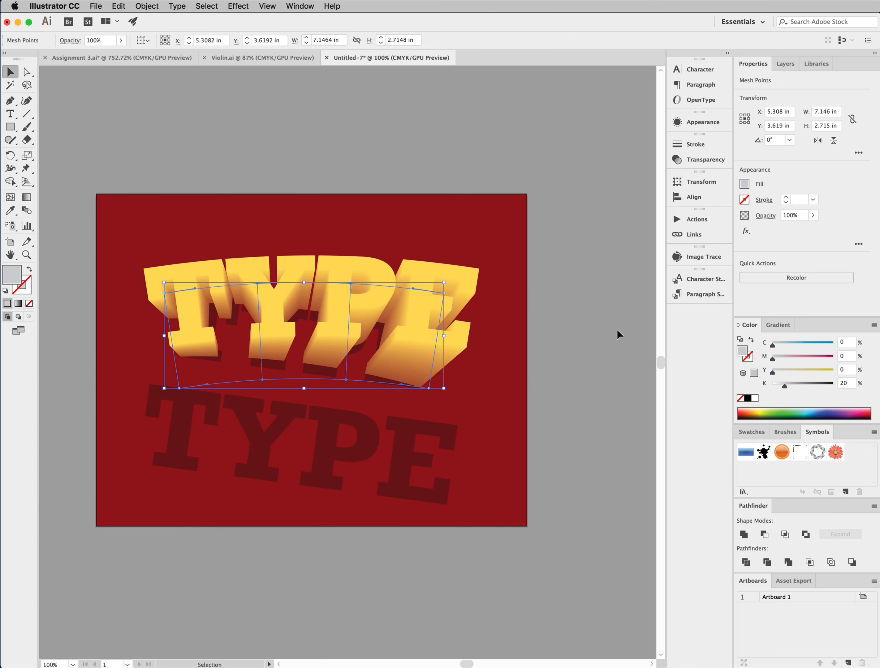
left_click(595, 273)
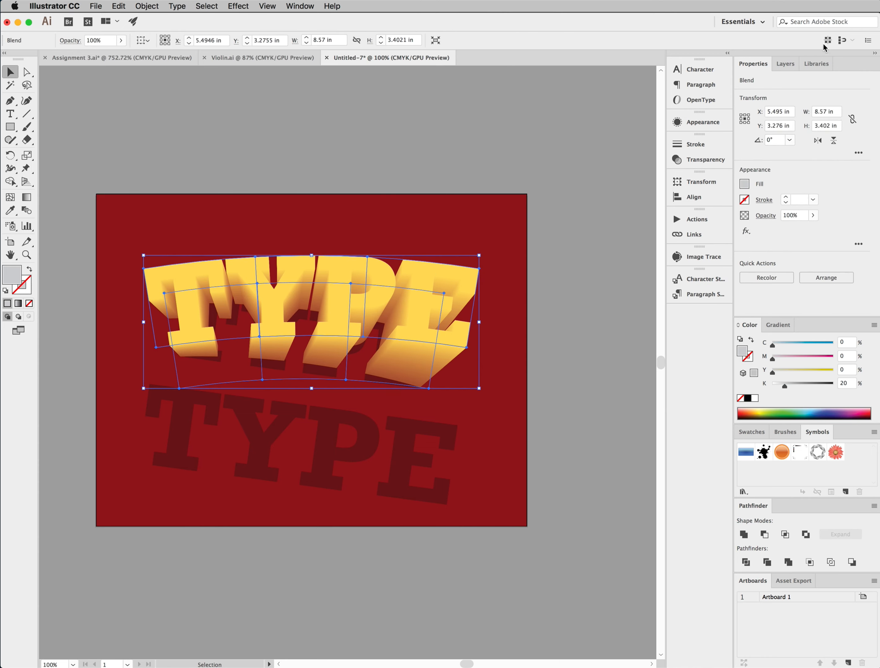
left_click(786, 64)
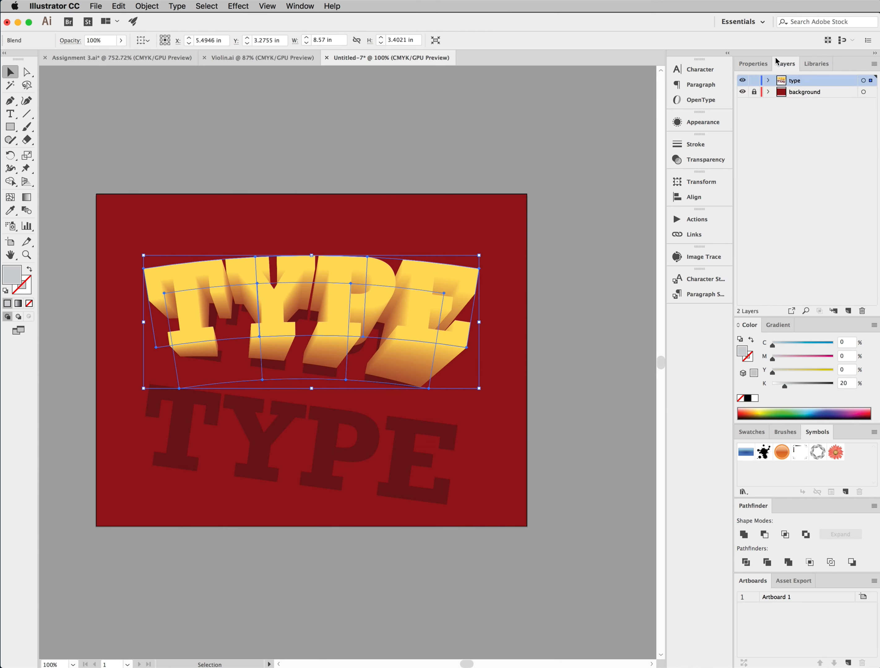
left_click(848, 311)
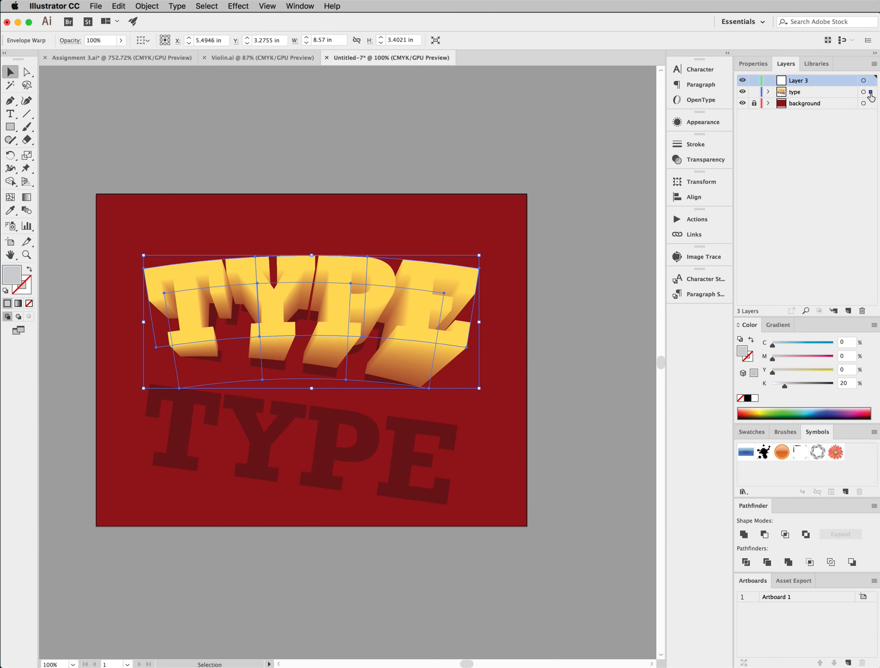
left_click_drag(870, 91, 870, 80)
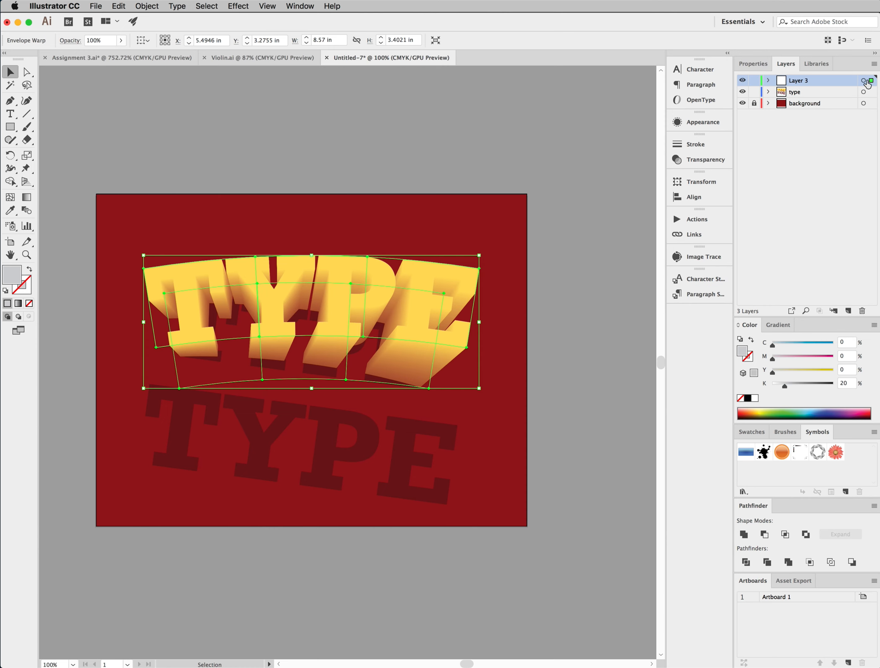
- Toggle the new layer's visibility to check its contents and lock the layer
left_click(743, 81)
left_click(744, 82)
left_click(743, 82)
left_click(743, 81)
left_click(753, 80)
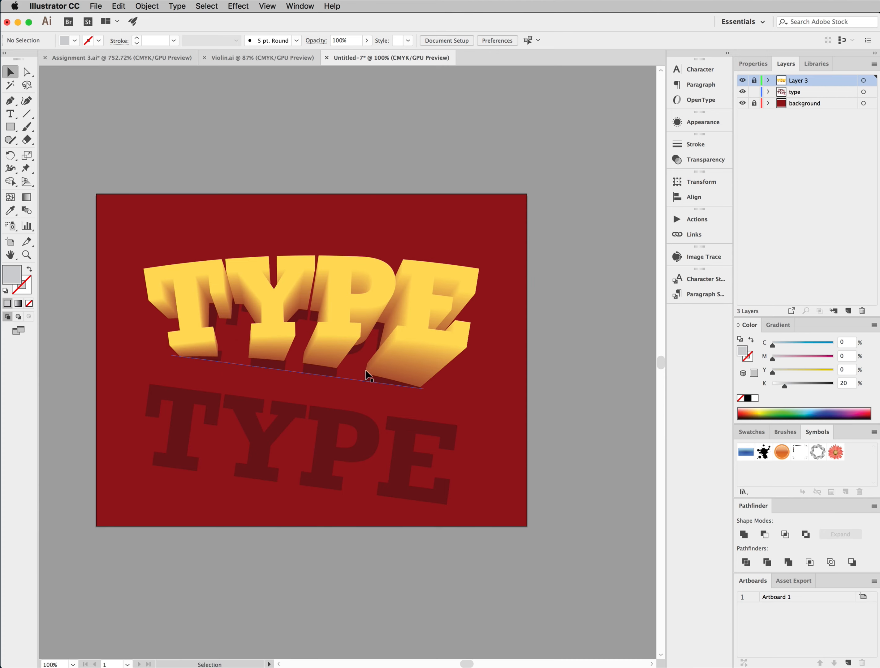
- Set the font size of the lower dark red text to 250 pt
left_click(332, 375)
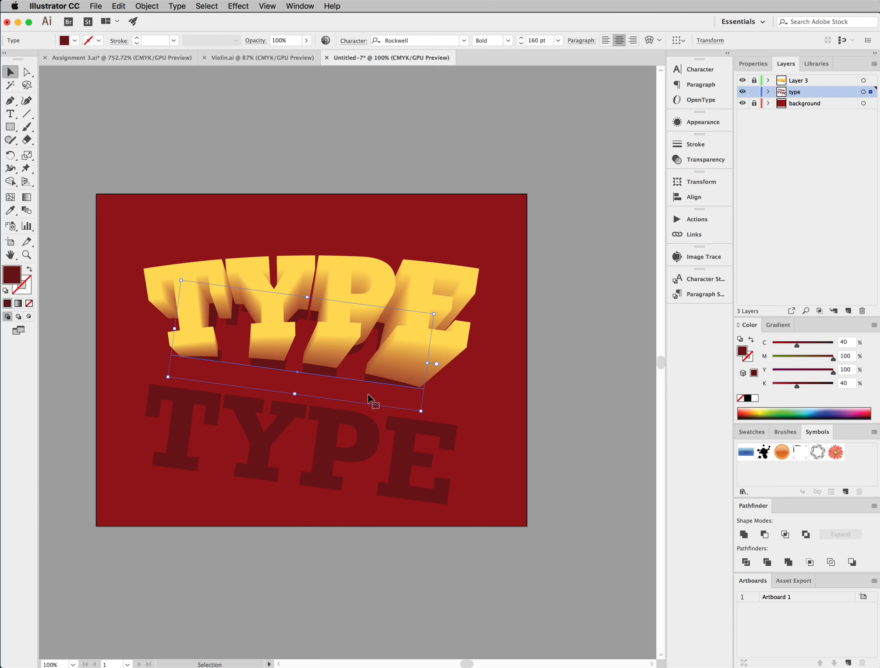
left_click(327, 463)
double_click(538, 40)
type("250")
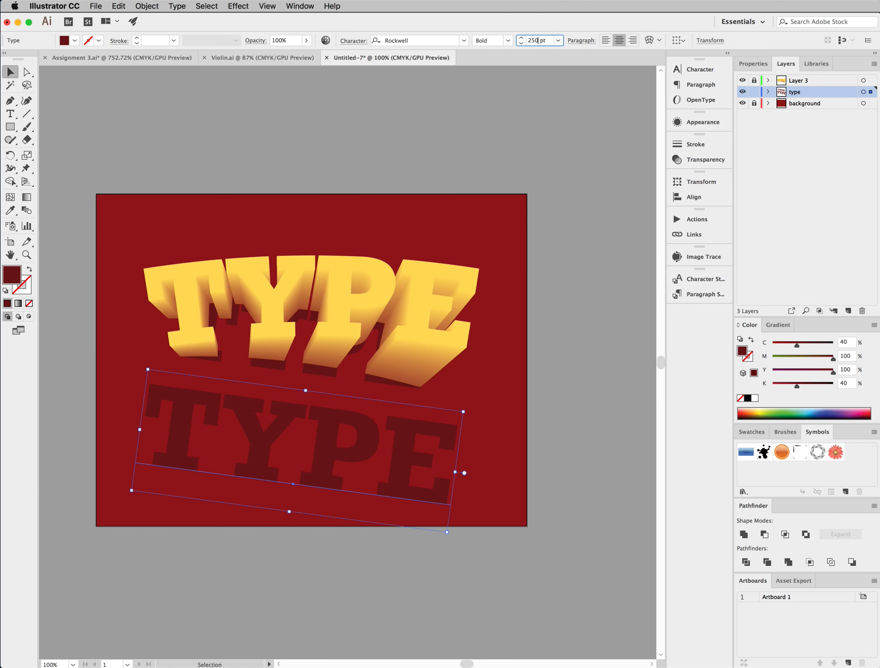
key("Return")
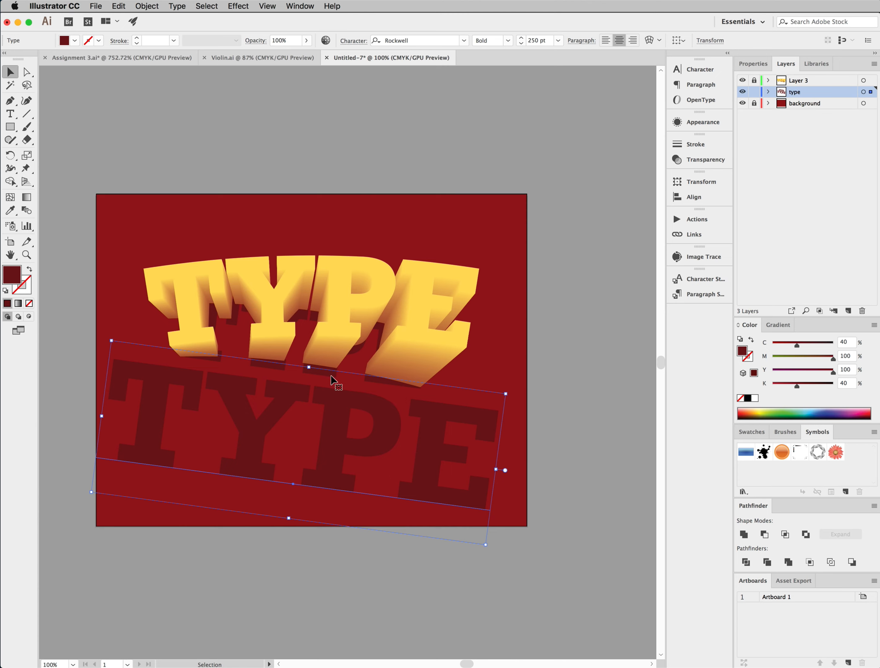
- Blend the small dark red text with the larger one below it to form a shadow
left_click(370, 354)
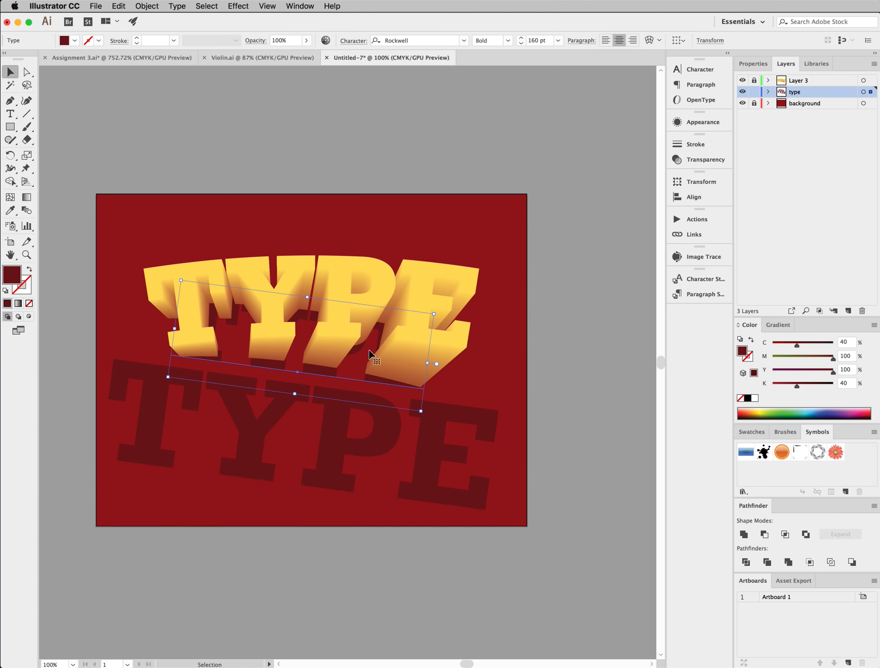
left_click(24, 211)
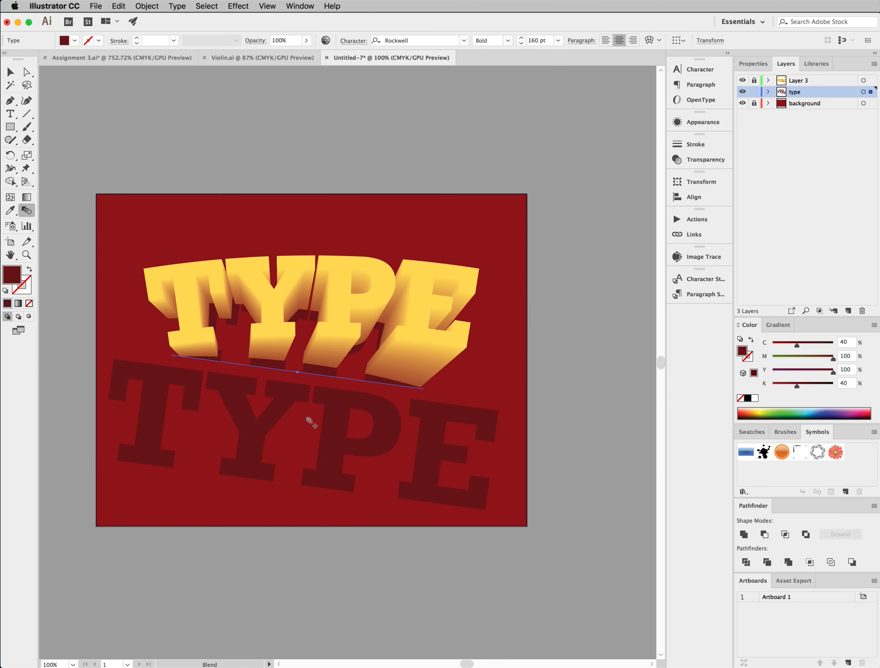
key("space")
left_click(285, 482)
key("a")
left_click(128, 75)
- Set the larger shadow text's opacity to 0% and send it to the back
left_click(300, 483)
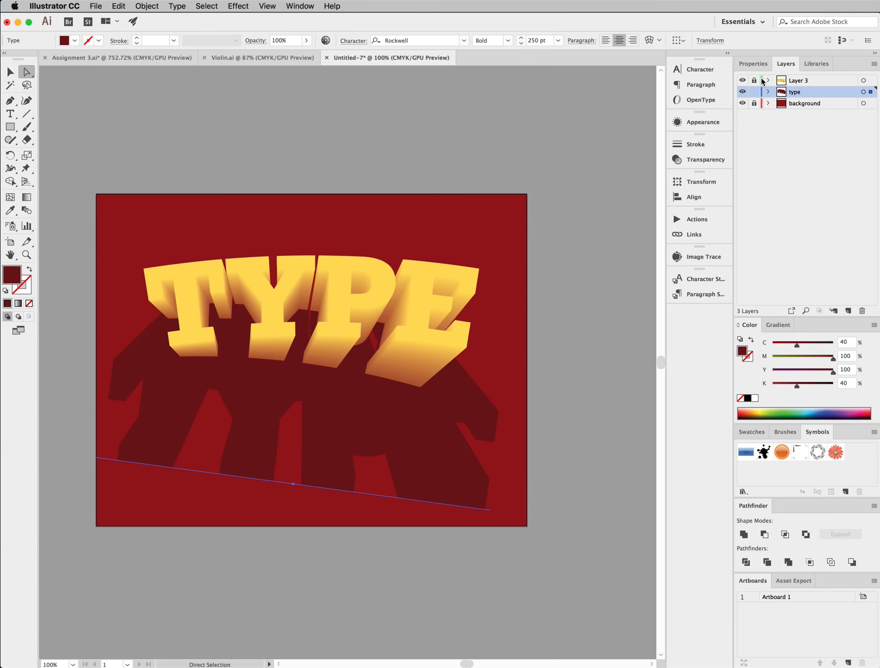
left_click(753, 64)
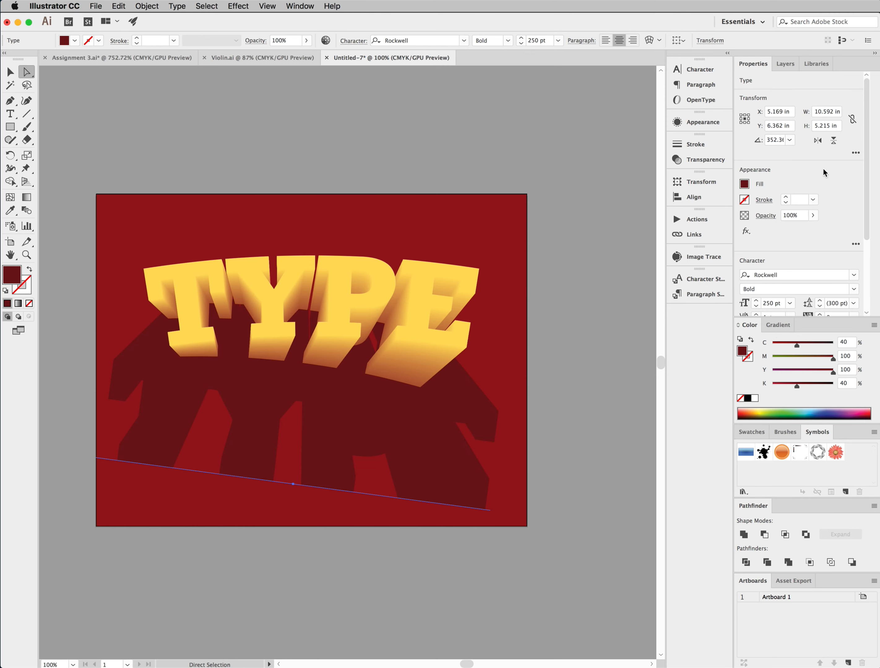
left_click(812, 216)
left_click_drag(777, 230, 764, 234)
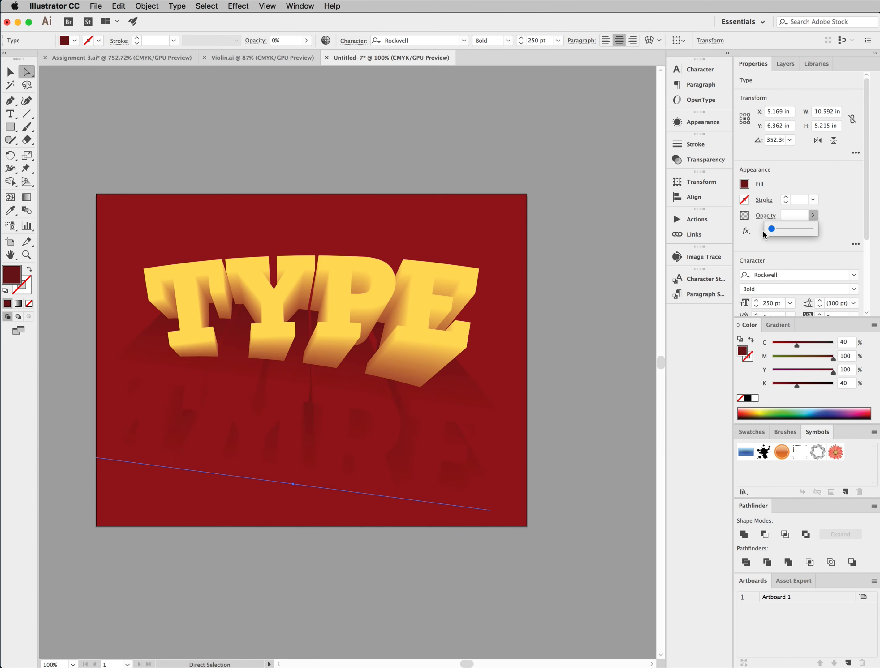
left_click(11, 72)
right_click(305, 478)
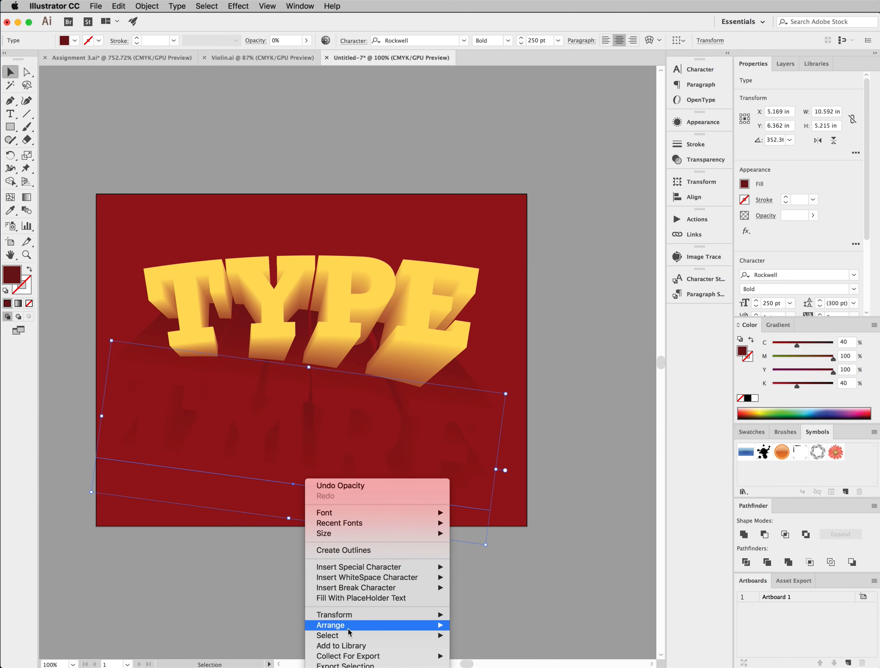
left_click(472, 656)
- Warp the small and large shadow texts each with a horizontal Arc at 10% bend
key("a")
left_click(298, 372)
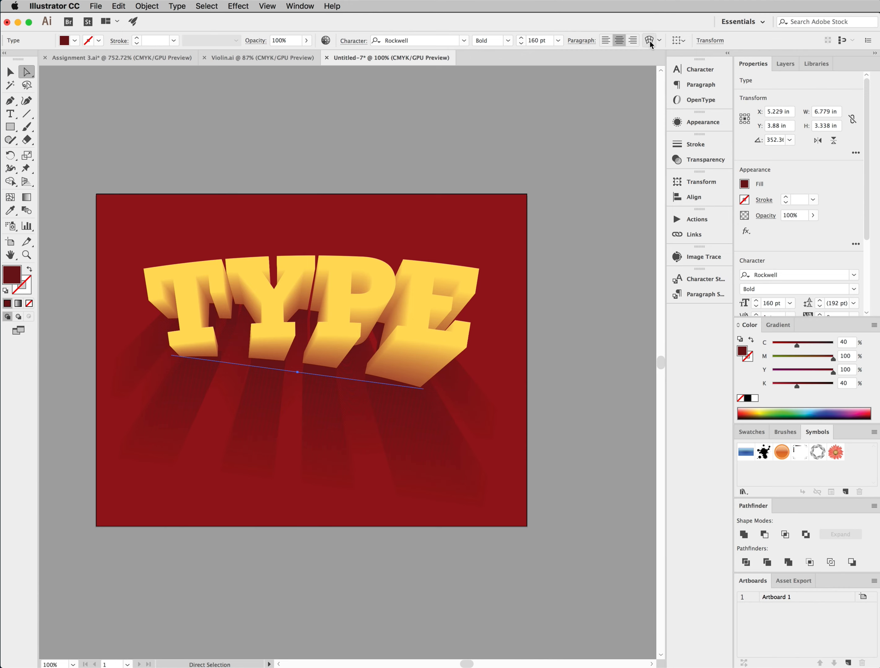
left_click(649, 41)
left_click(626, 549)
left_click(301, 487)
left_click(649, 40)
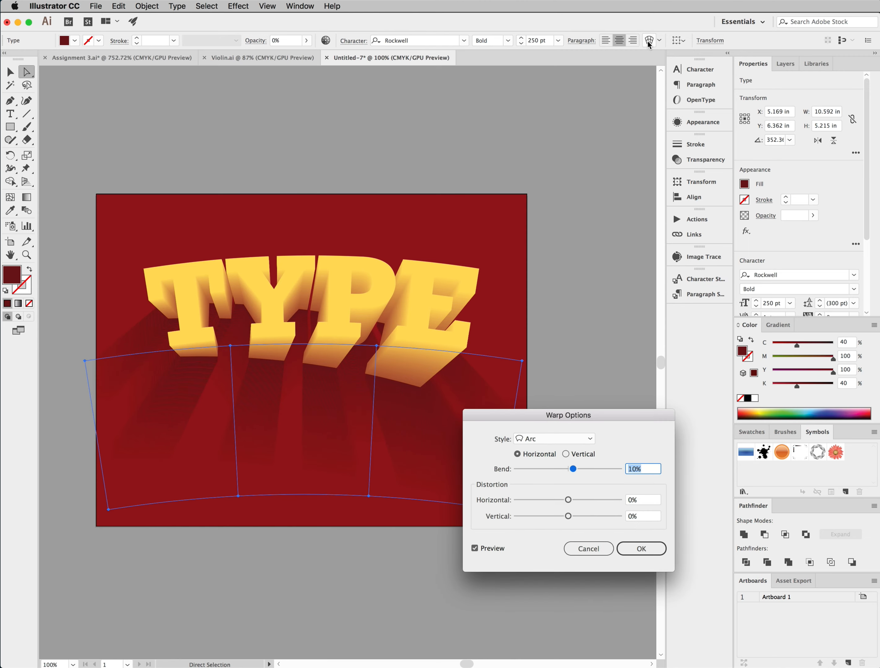
key("Return")
left_click(568, 331)
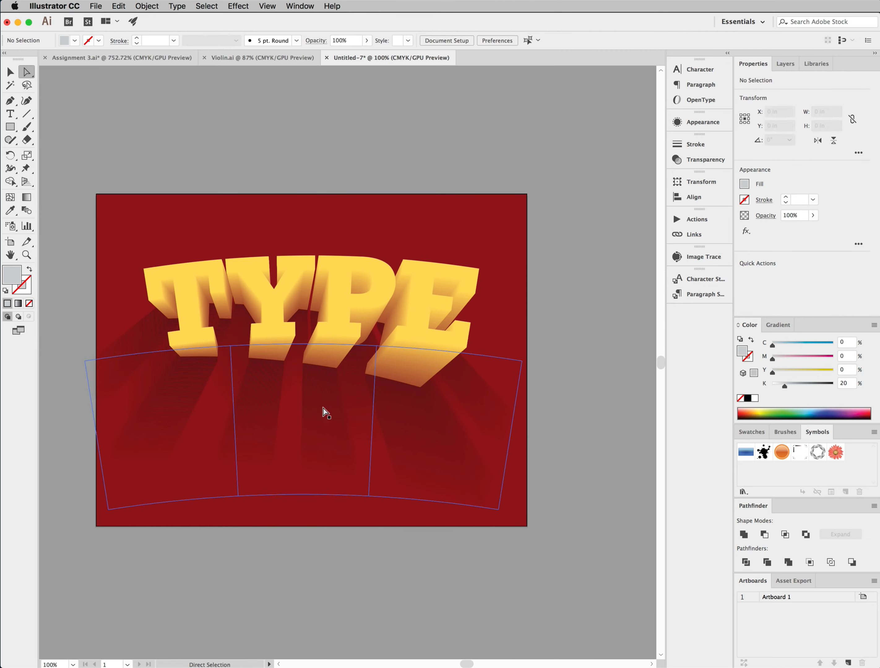
- Move the smaller shadow text slightly down within the shadow blend and clear the selection
left_click(11, 72)
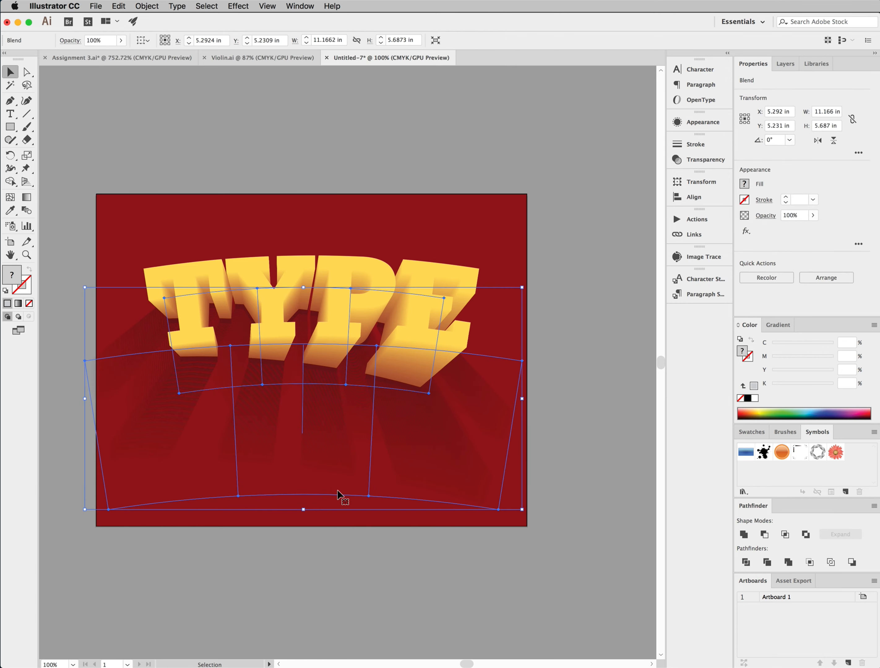
left_click(27, 72)
left_click(118, 121)
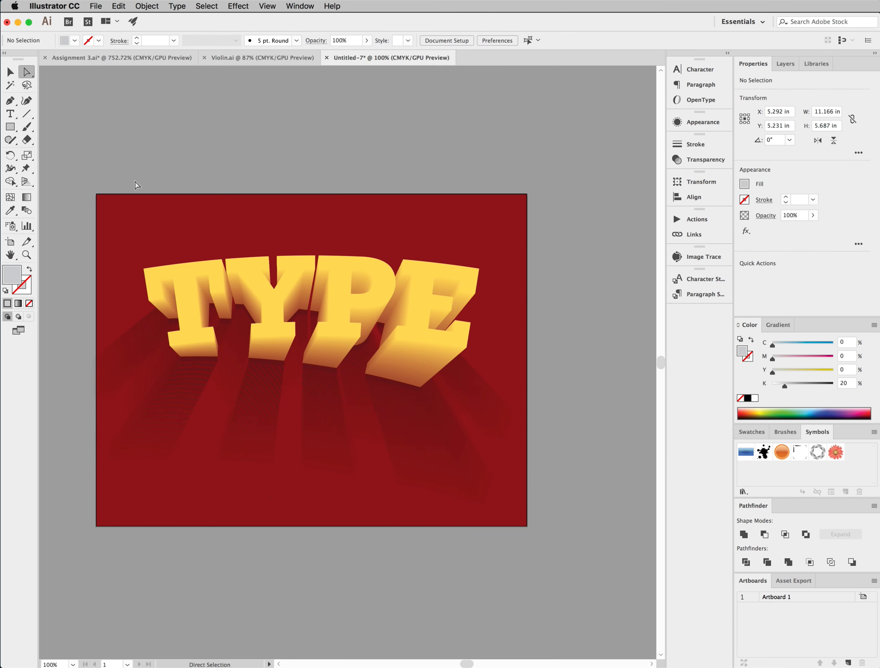
left_click(299, 474)
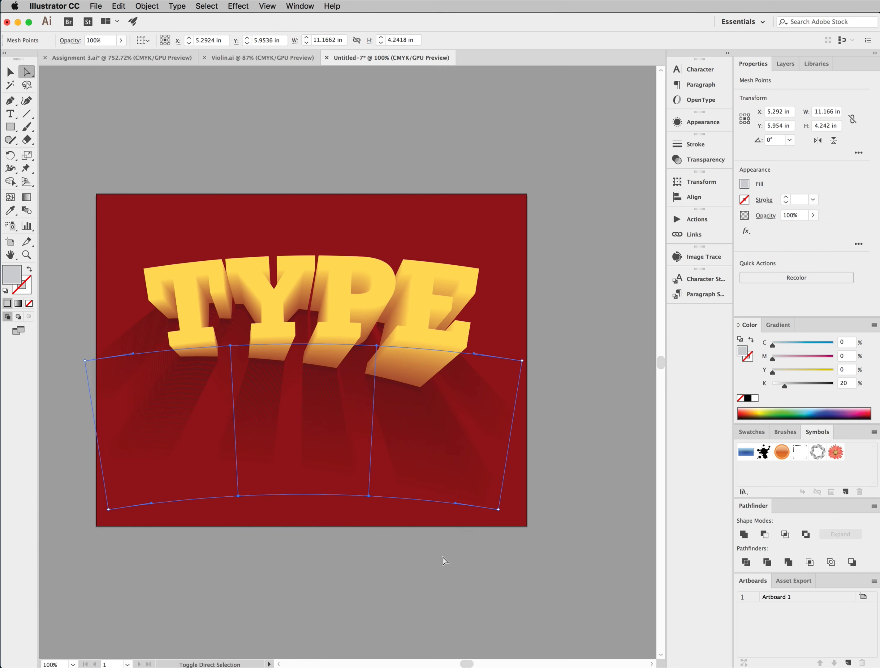
key("shift+Up")
left_click(432, 476)
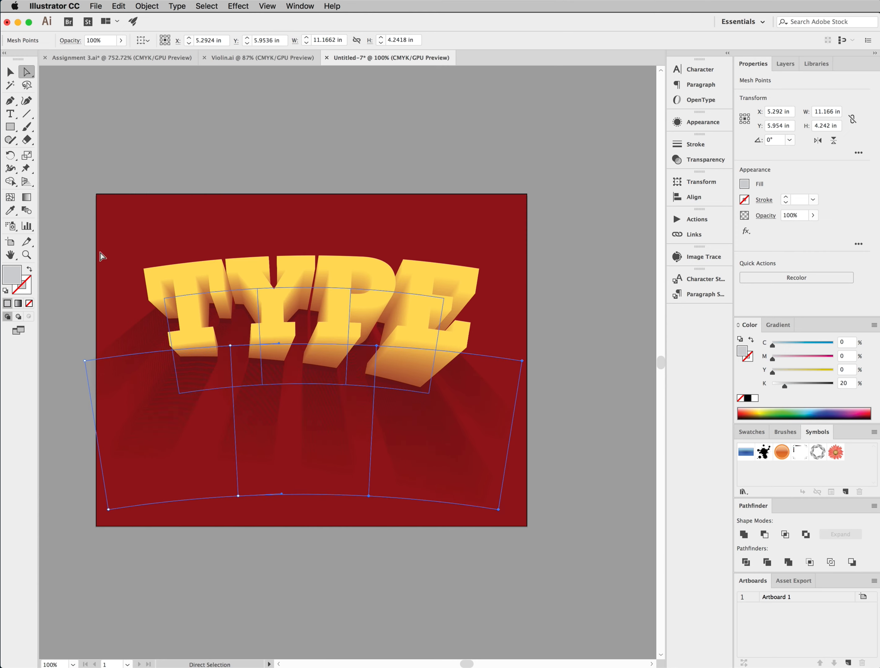
left_click(11, 72)
left_click(95, 83)
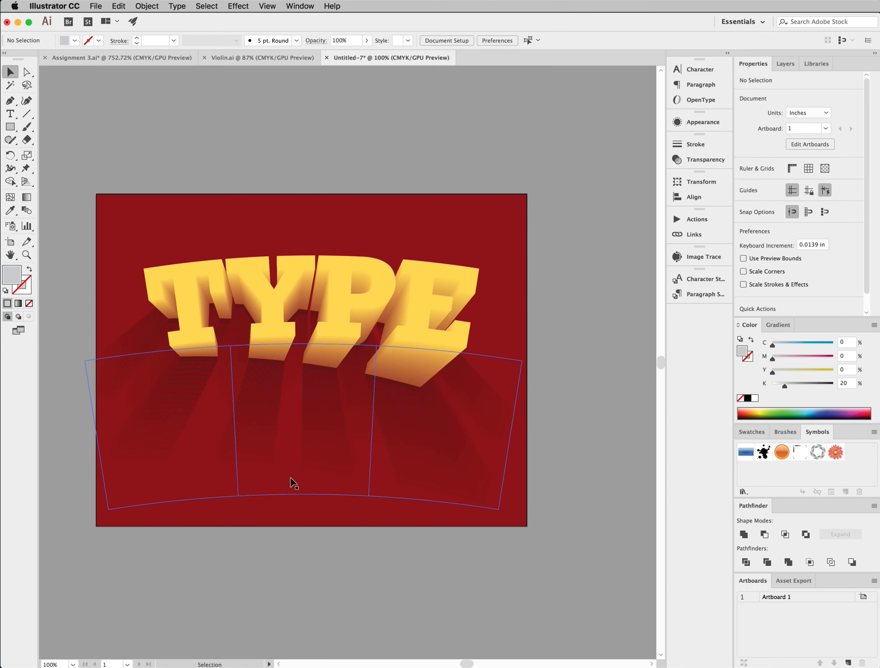
- Select the whole shadow blend in Outline view, move it up slightly to Y 5.12 in back in Preview, and clear the selection
left_click(267, 5)
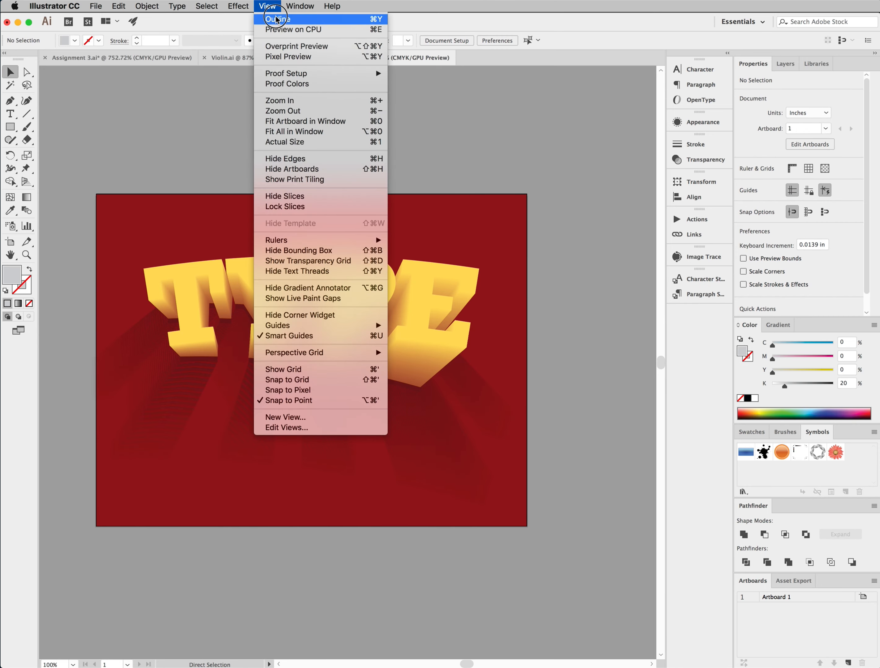
left_click(275, 16)
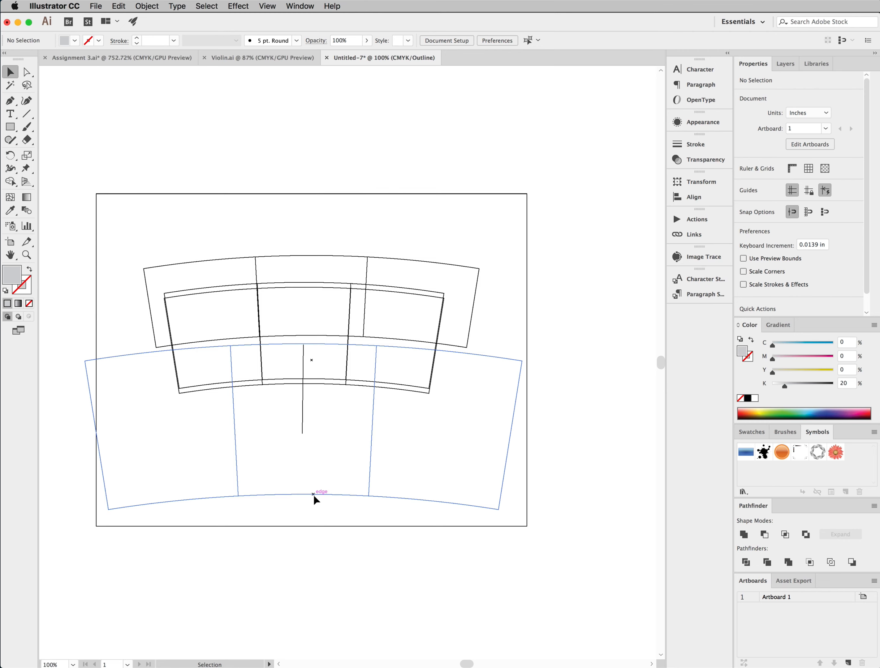
left_click(314, 495)
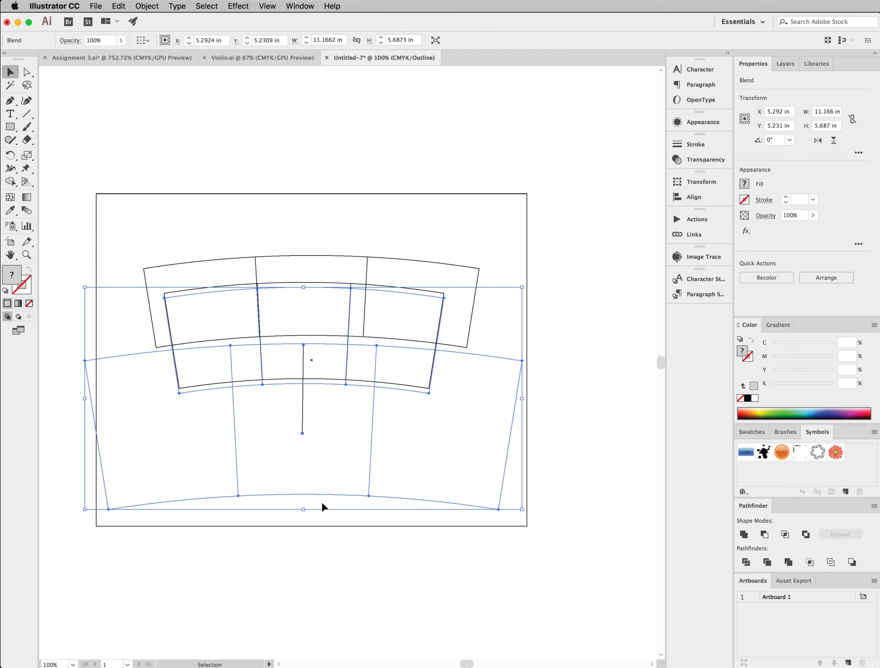
left_click(353, 527)
key("super+y")
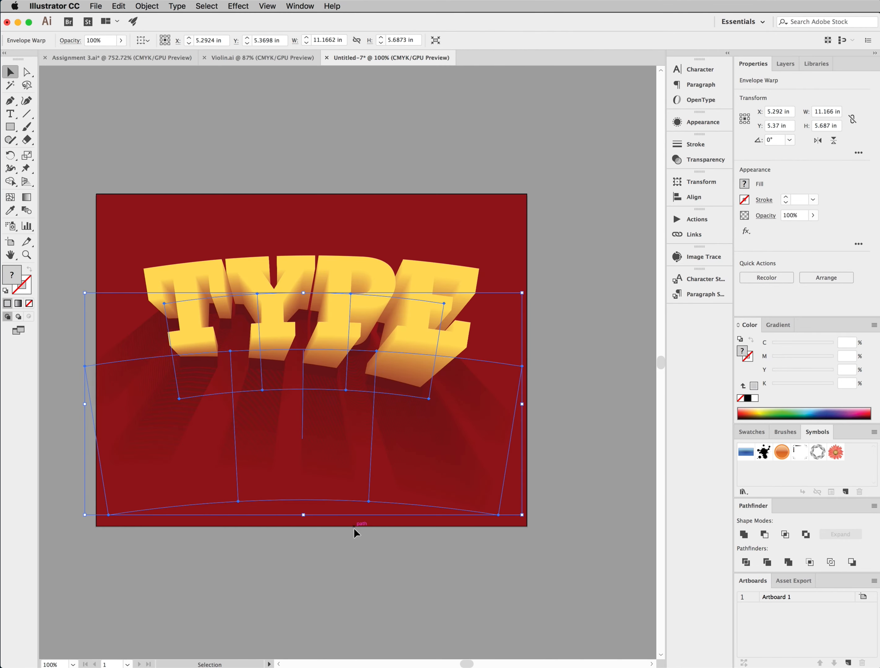
key("shift+Up")
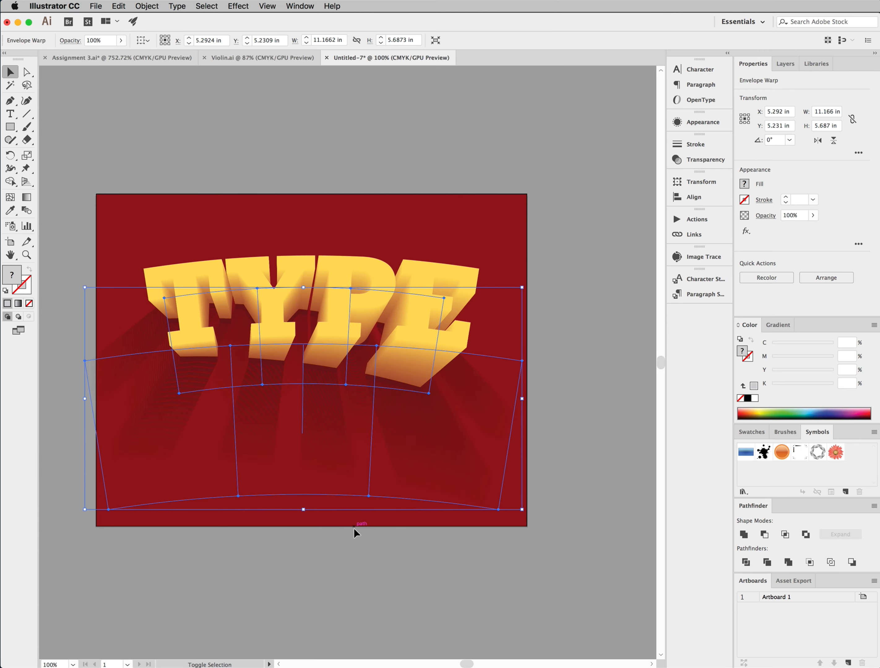
key("Up")
key("Up")
key("Up")
key("Up")
key("Up")
key("Up")
key("Up")
key("Up")
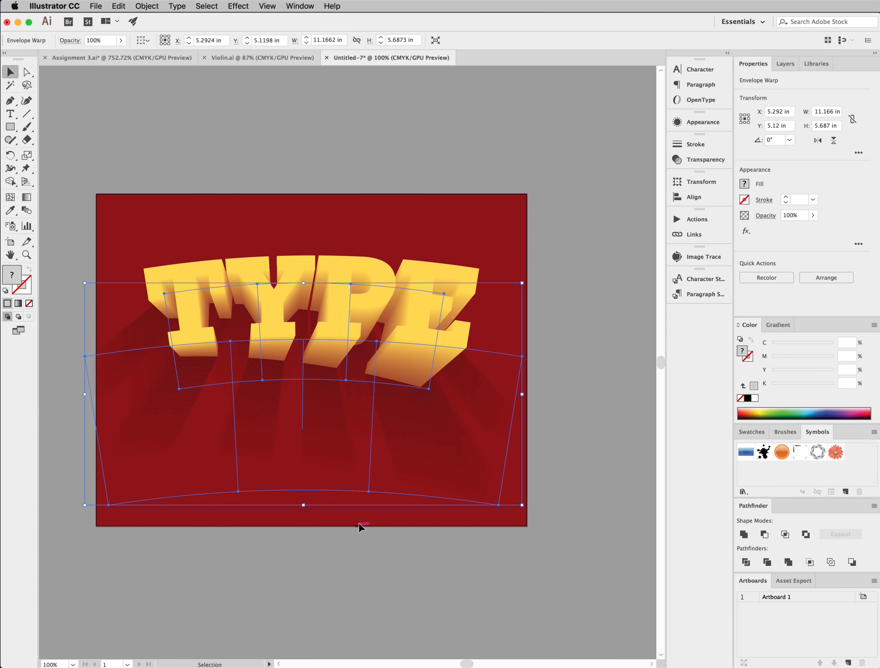
left_click(27, 72)
left_click(240, 102)
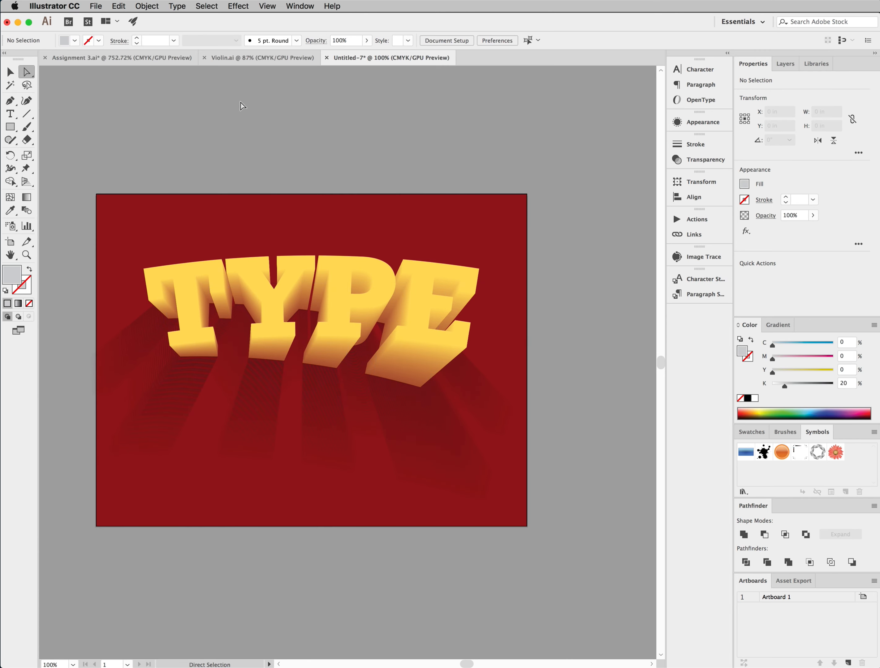